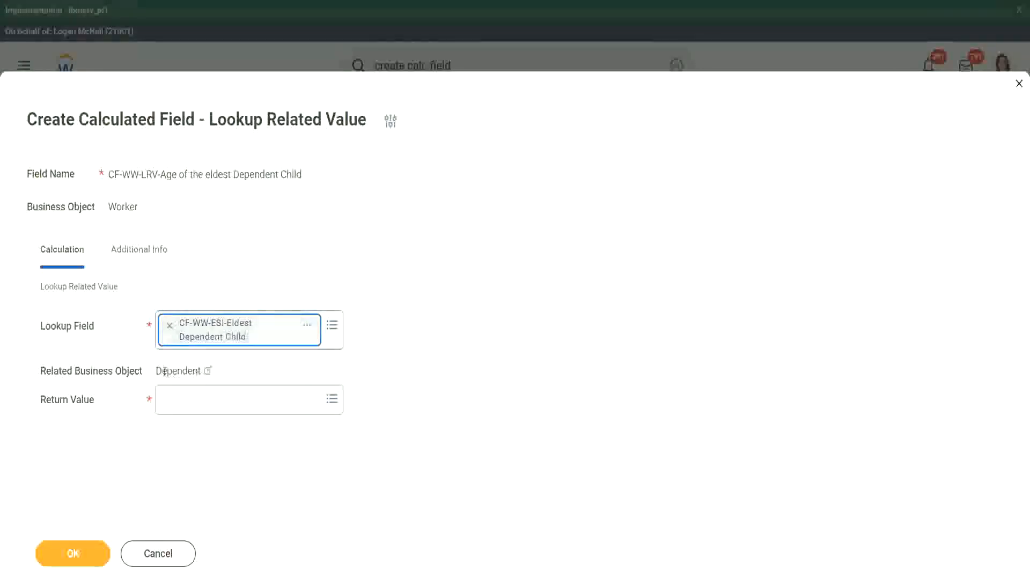
# Step: Review the details of the CF-WW-ESI-Eldest Dependent Child lookup field and compare its business object with the related business object
pyautogui.moveTo(156, 370); pyautogui.dragTo(205, 371)
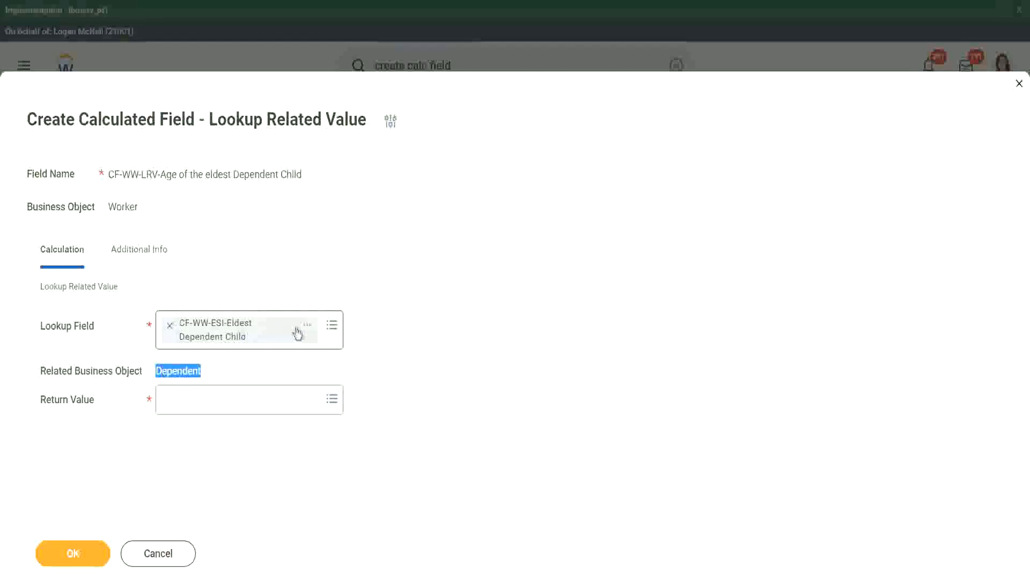
pyautogui.click(307, 331)
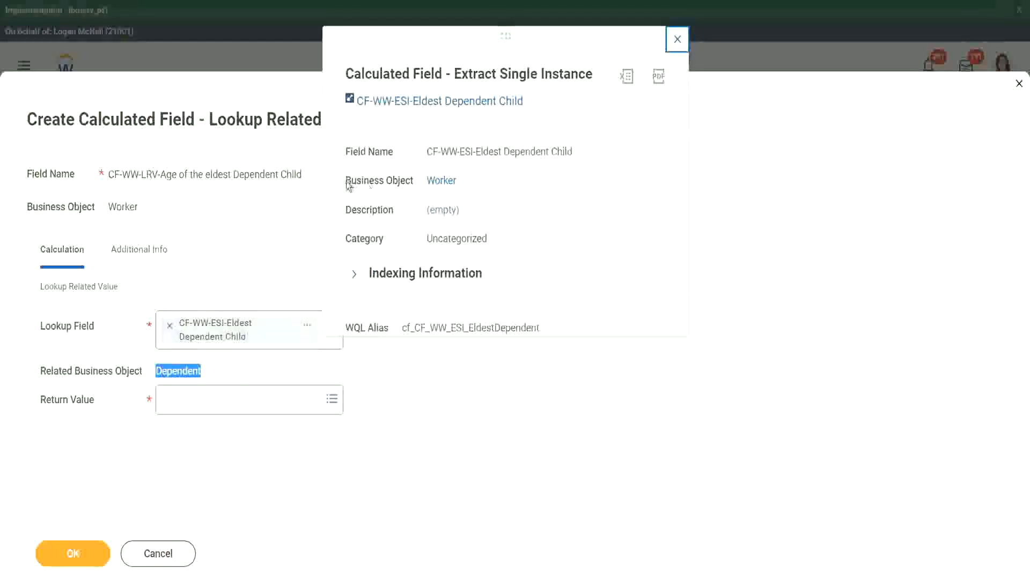
pyautogui.moveTo(346, 182); pyautogui.dragTo(419, 182)
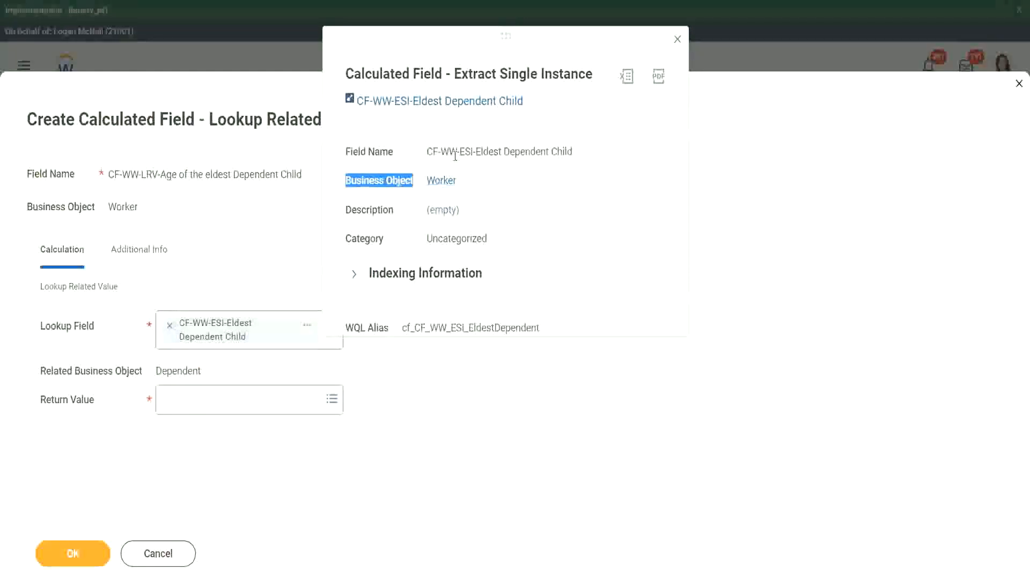
pyautogui.moveTo(465, 152); pyautogui.dragTo(494, 152)
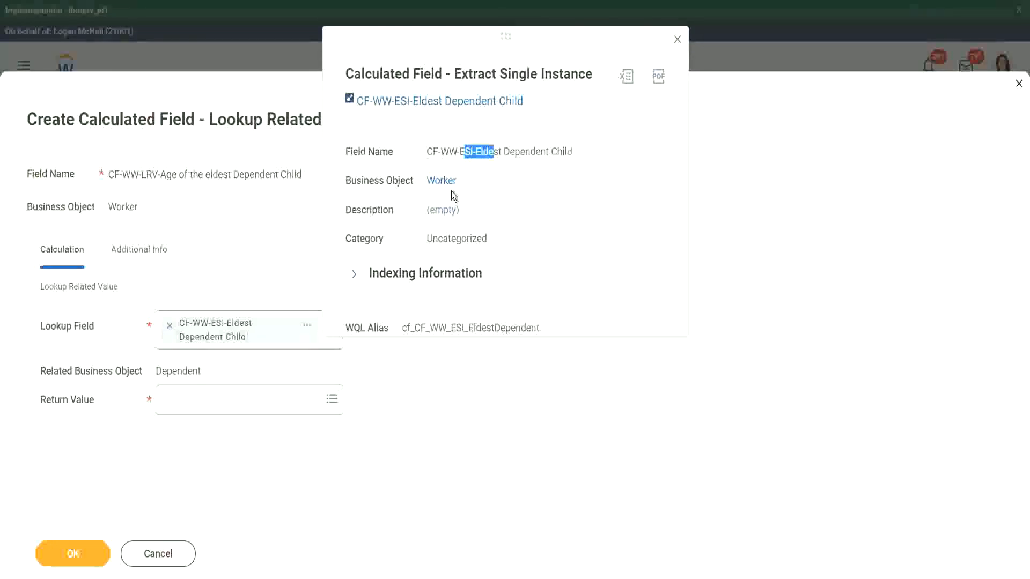
pyautogui.click(479, 181)
pyautogui.click(679, 41)
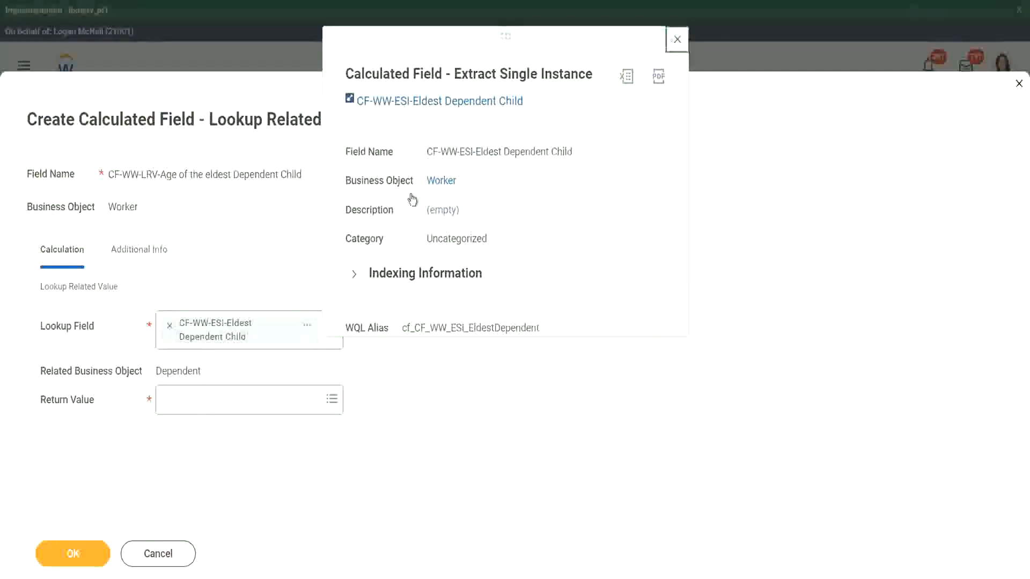
pyautogui.moveTo(156, 370); pyautogui.dragTo(202, 371)
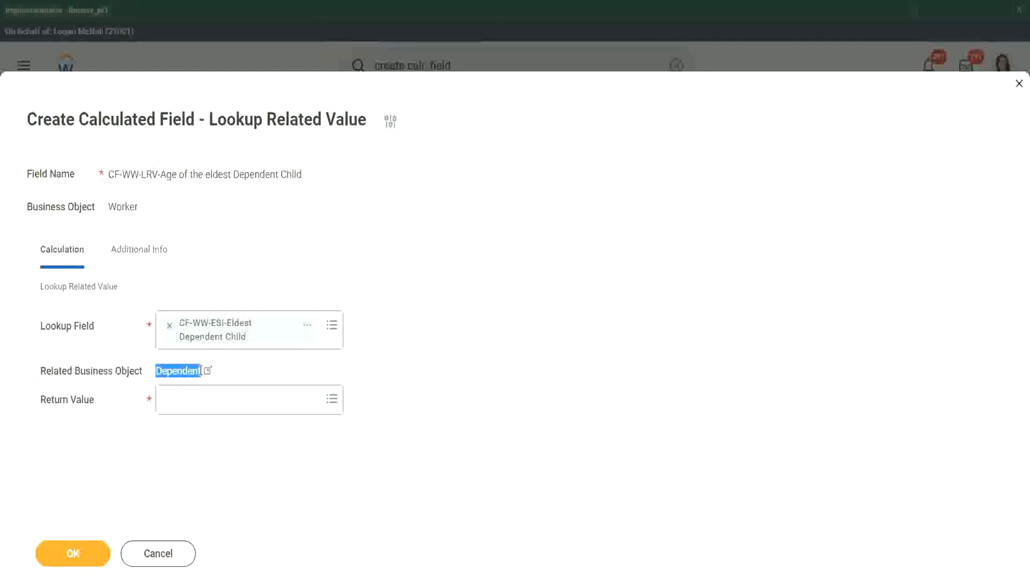
# Step: Set the calculated field's return value to Age and check that report field's description
pyautogui.click(182, 405)
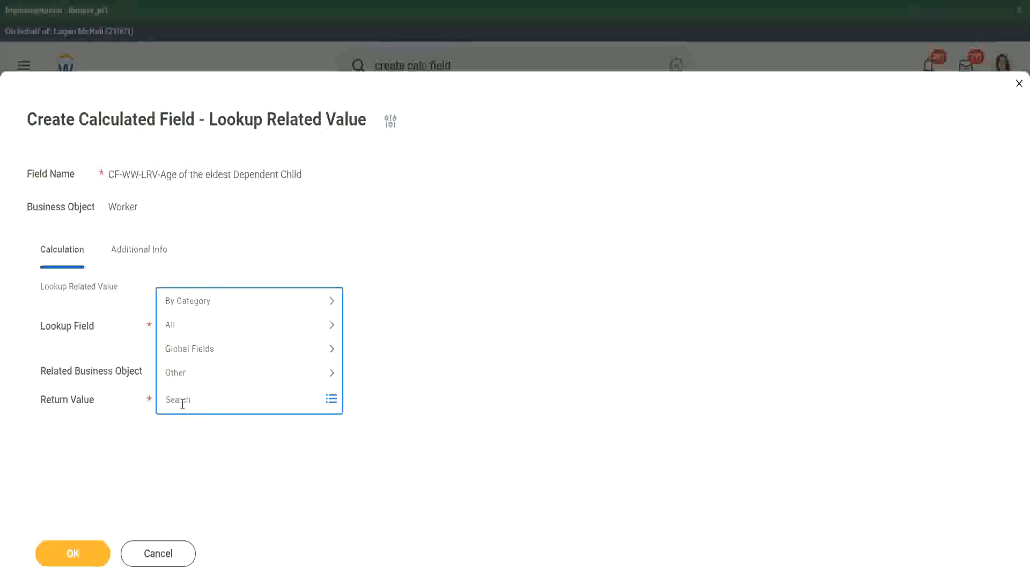
pyautogui.write('age')
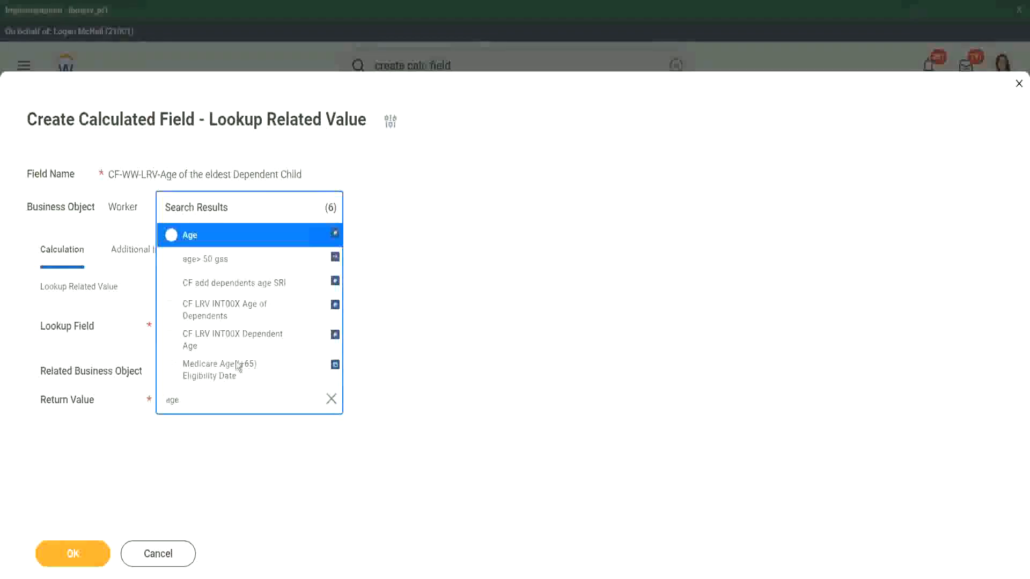
pyautogui.click(261, 244)
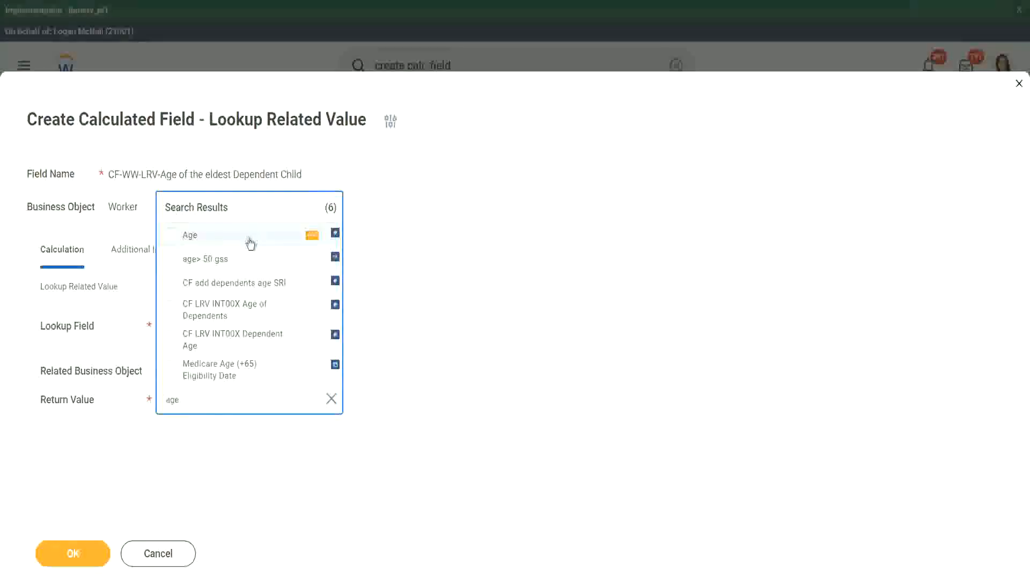
pyautogui.click(234, 391)
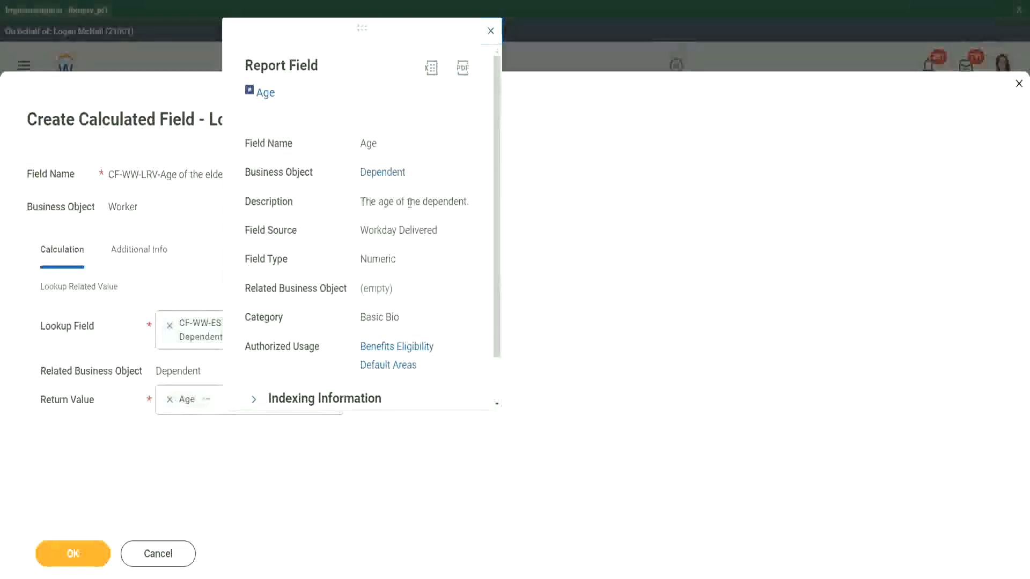
pyautogui.moveTo(361, 201); pyautogui.dragTo(469, 200)
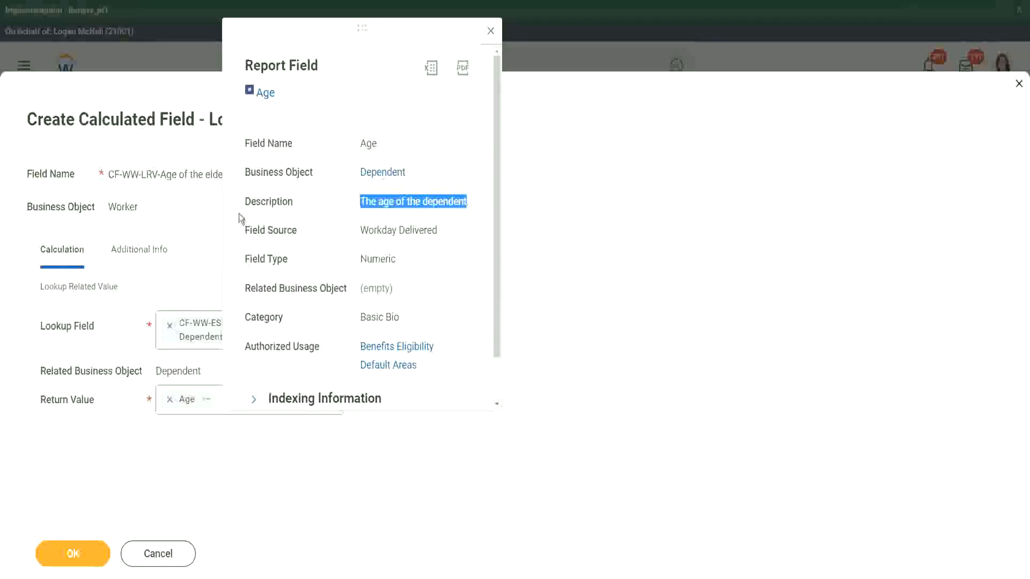
pyautogui.click(172, 230)
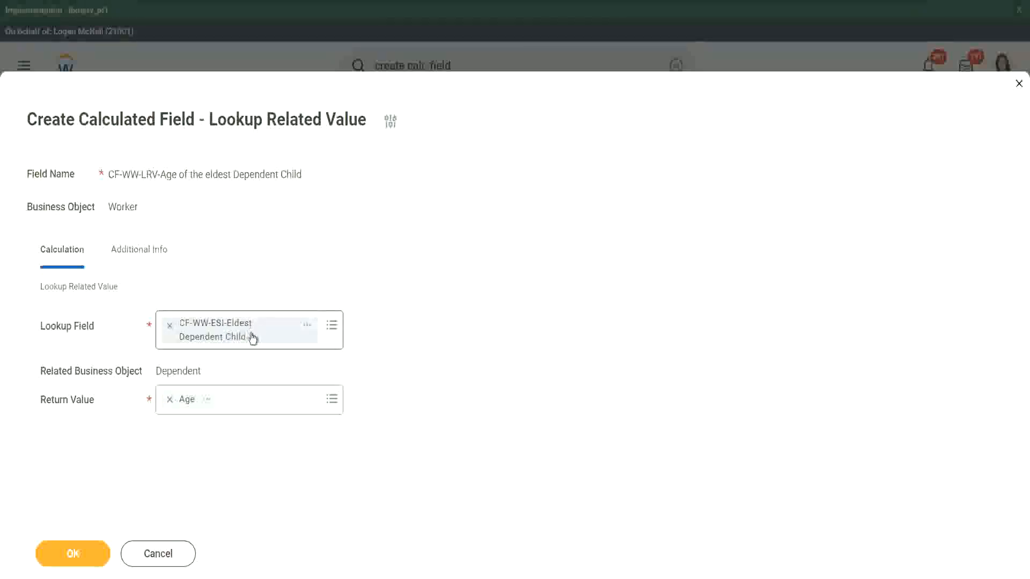
# Step: Save the calculated field and copy its name from the save confirmation before closing it
pyautogui.click(81, 552)
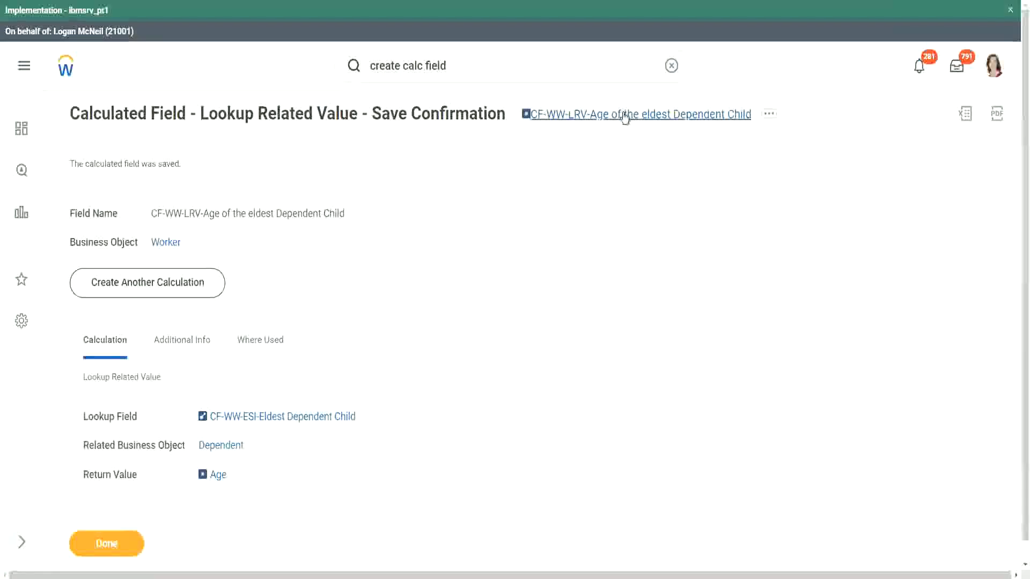
pyautogui.rightClick(622, 119)
pyautogui.click(649, 174)
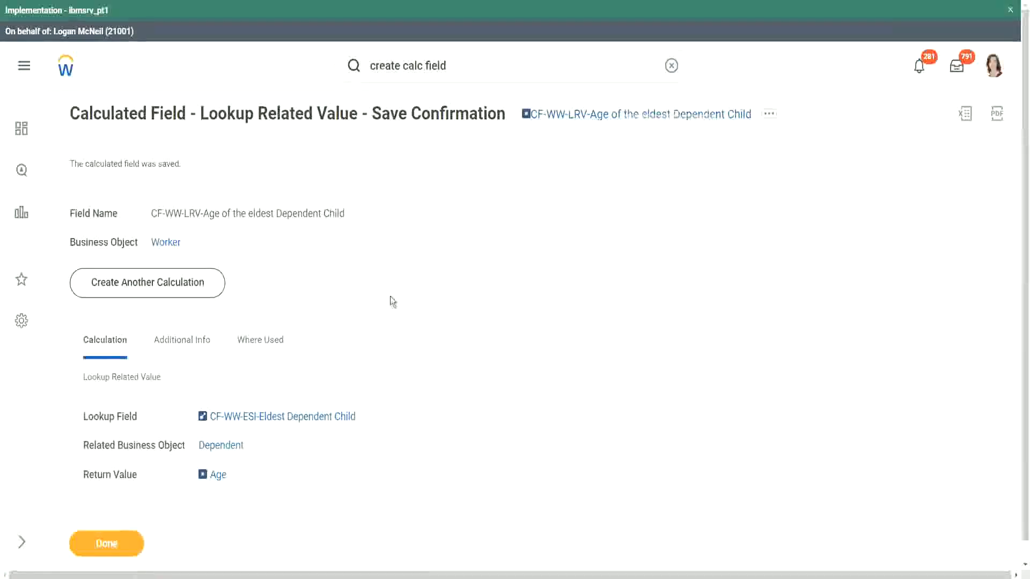
pyautogui.click(109, 544)
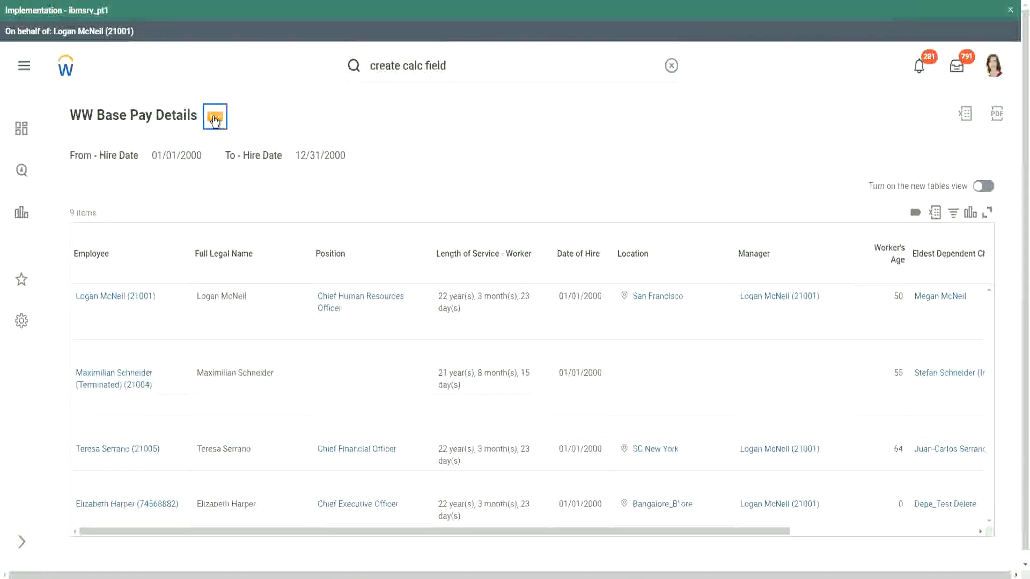
# Step: Edit the WW Base Pay Details report, adding a Worker column below Eldest Dependent Child with the field CF-WW-LRV-Age of the eldest Dependent Child
pyautogui.click(215, 120)
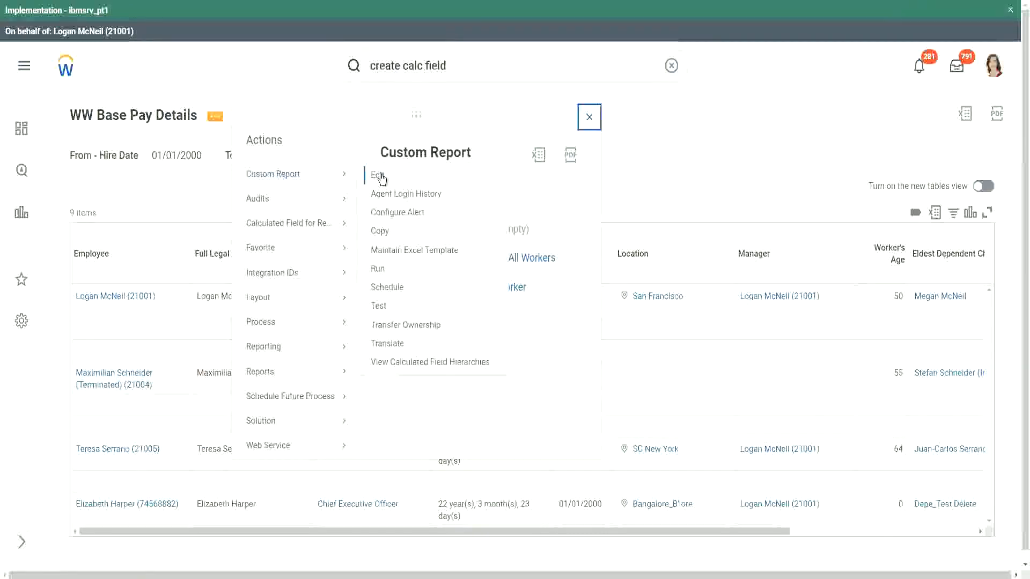
pyautogui.click(381, 177)
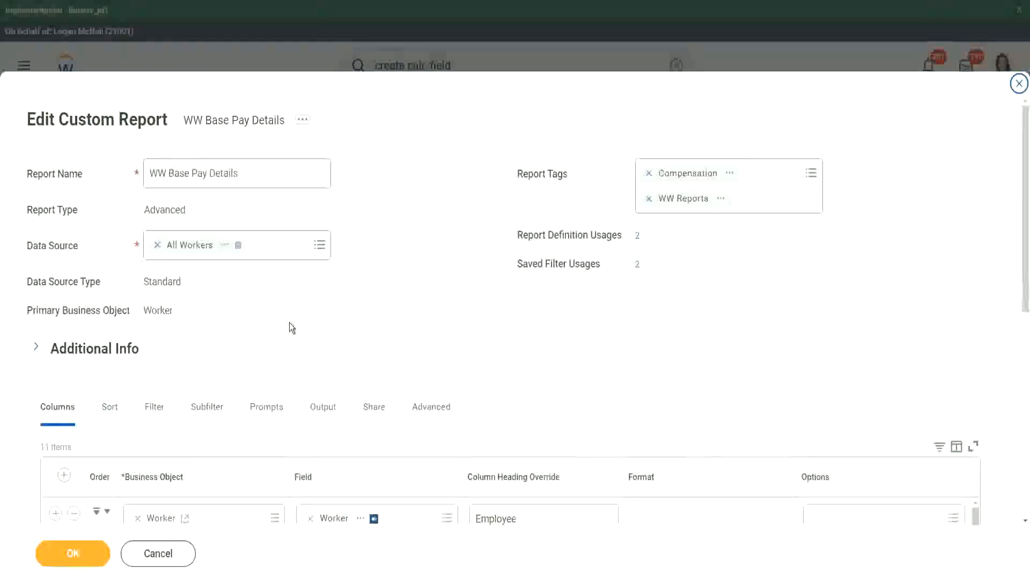
pyautogui.scroll(-8, 288, 323)
pyautogui.scroll(-3, 286, 279)
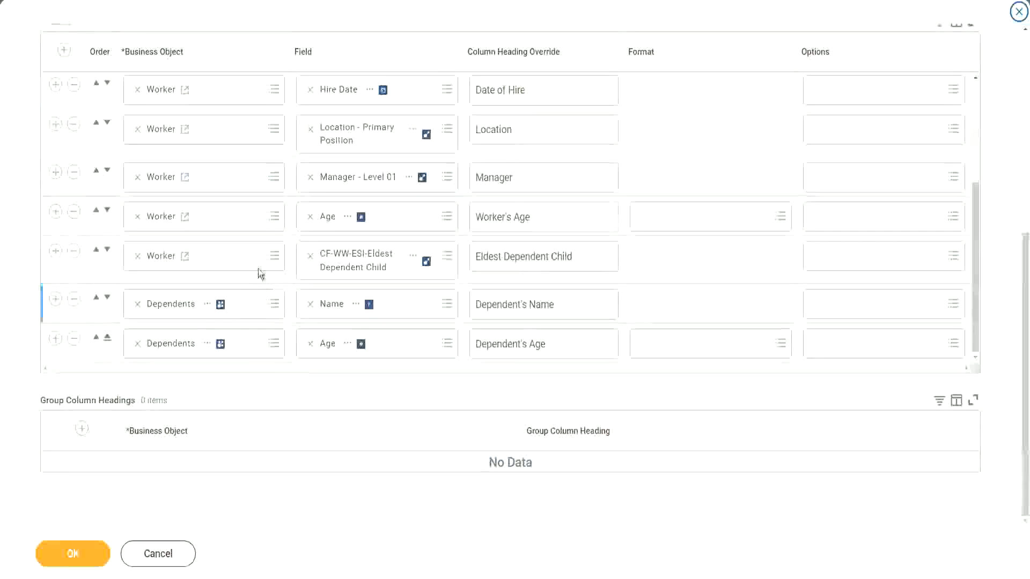
pyautogui.click(55, 251)
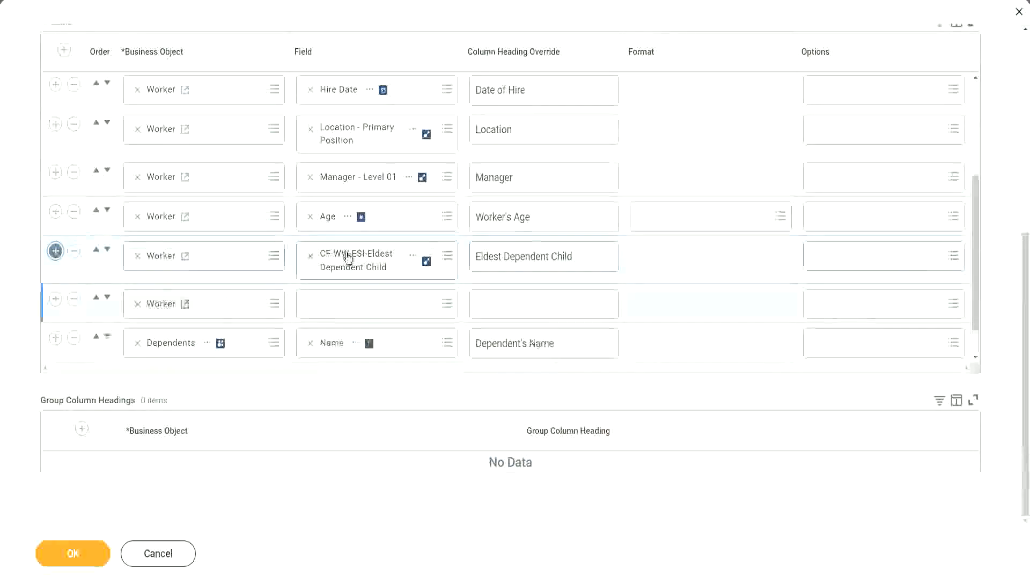
pyautogui.click(338, 313)
pyautogui.write('Age of the eldest Dependent Child')
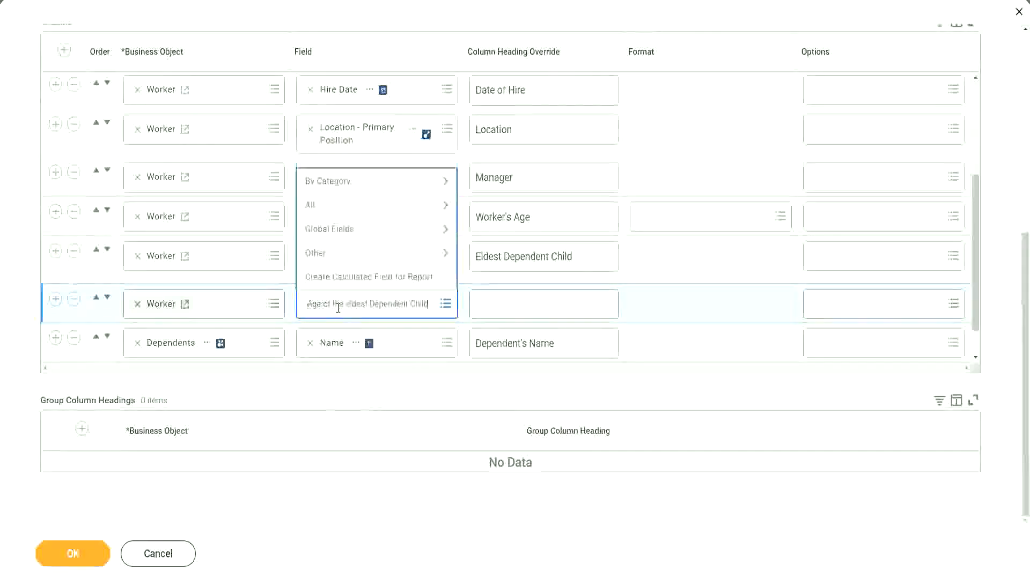
pyautogui.press('Return')
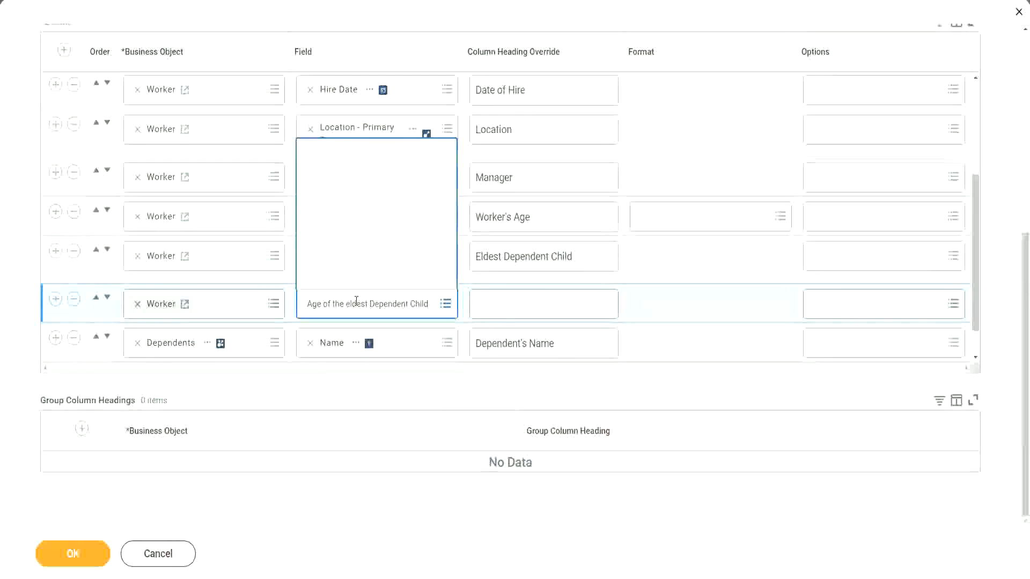
# Step: Set the new column's heading override to "Age of the Eldest Dependent Child" and save the report definition
pyautogui.click(520, 298)
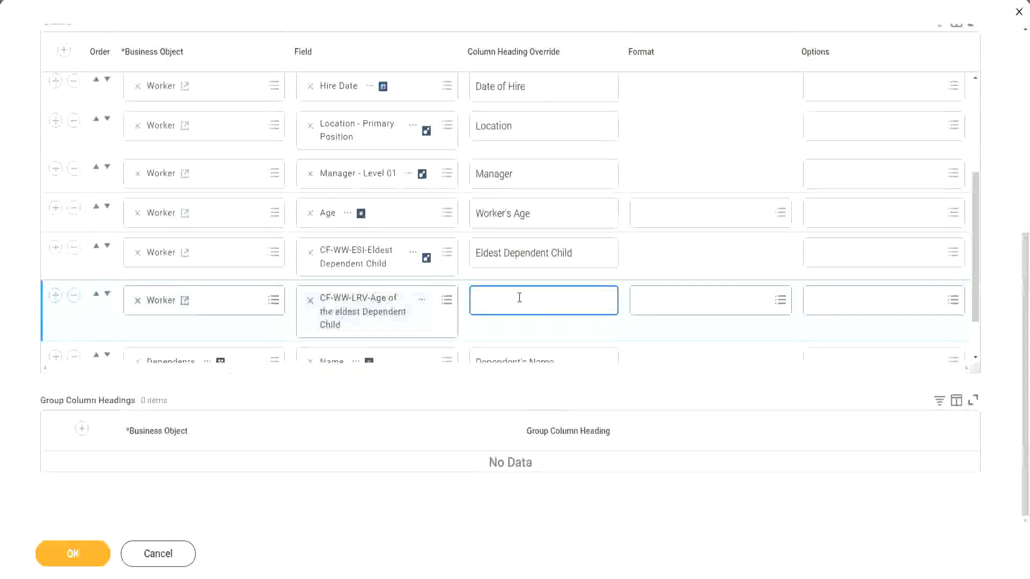
pyautogui.write('Age of the E')
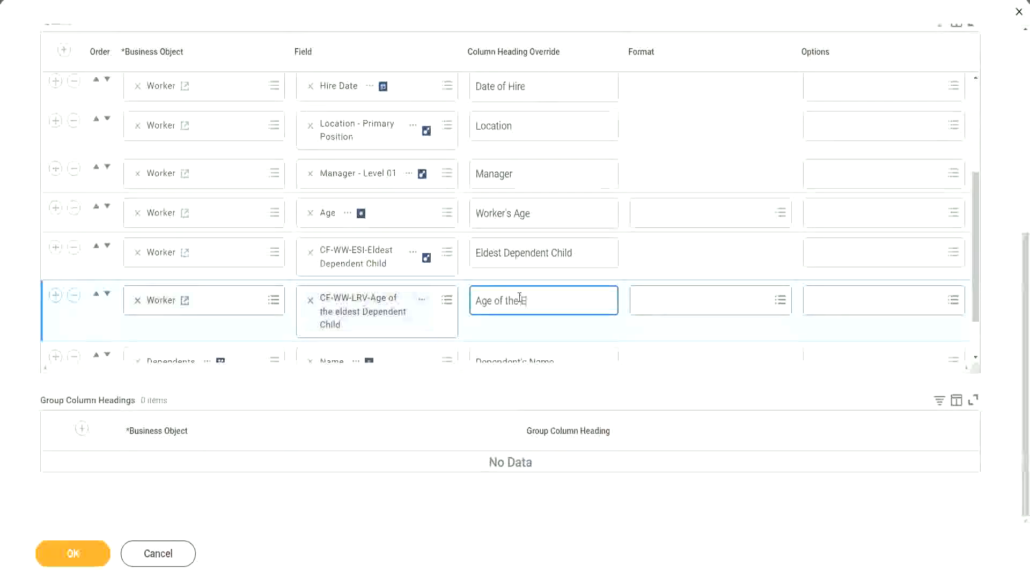
pyautogui.write('ldest De')
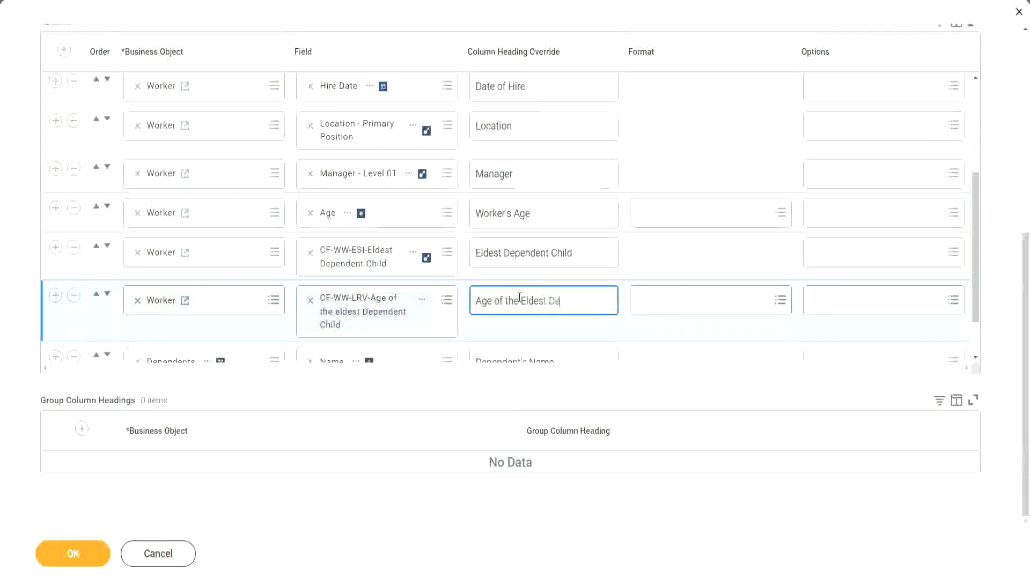
pyautogui.write('pendent Child')
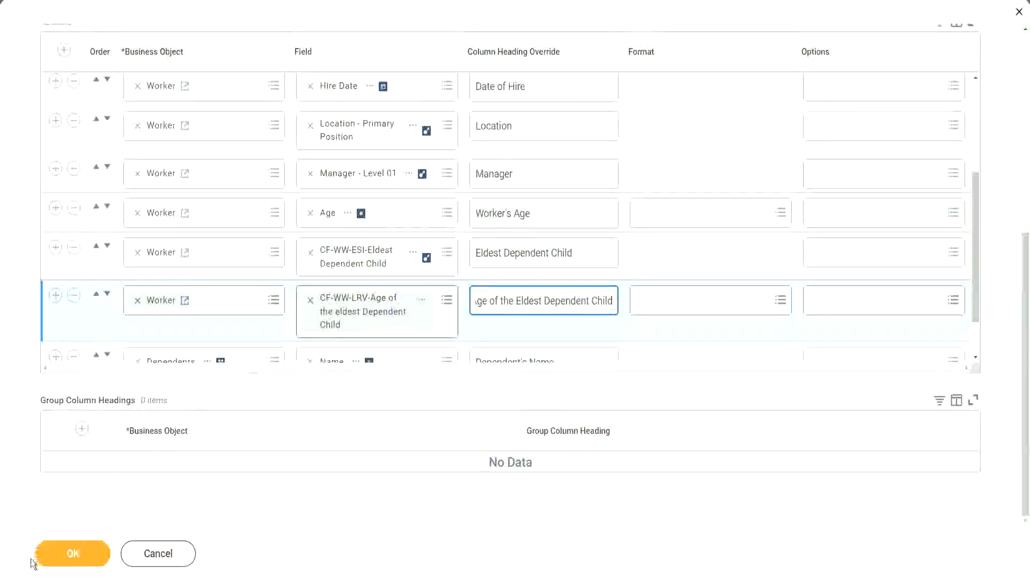
pyautogui.click(62, 563)
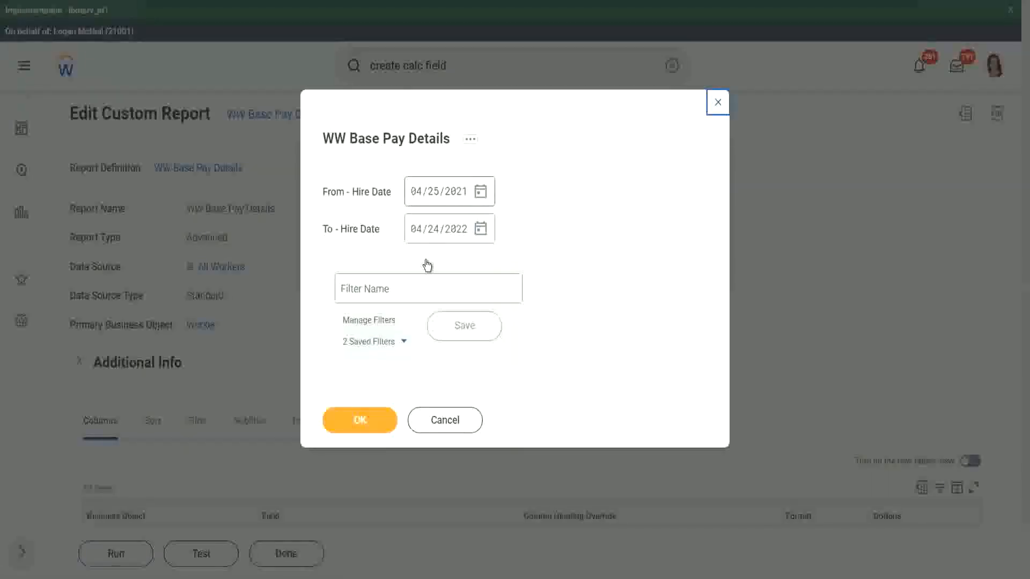
# Step: Set the report's hire date range from 01/01/2000 to 12/31/2000
pyautogui.write('01/01/20')
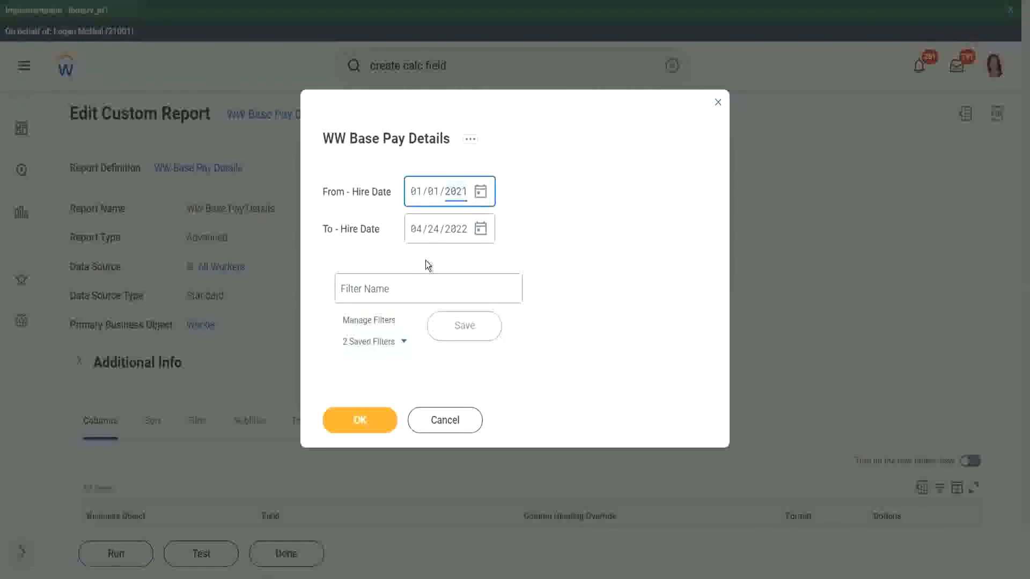
pyautogui.write('00')
pyautogui.press('Tab')
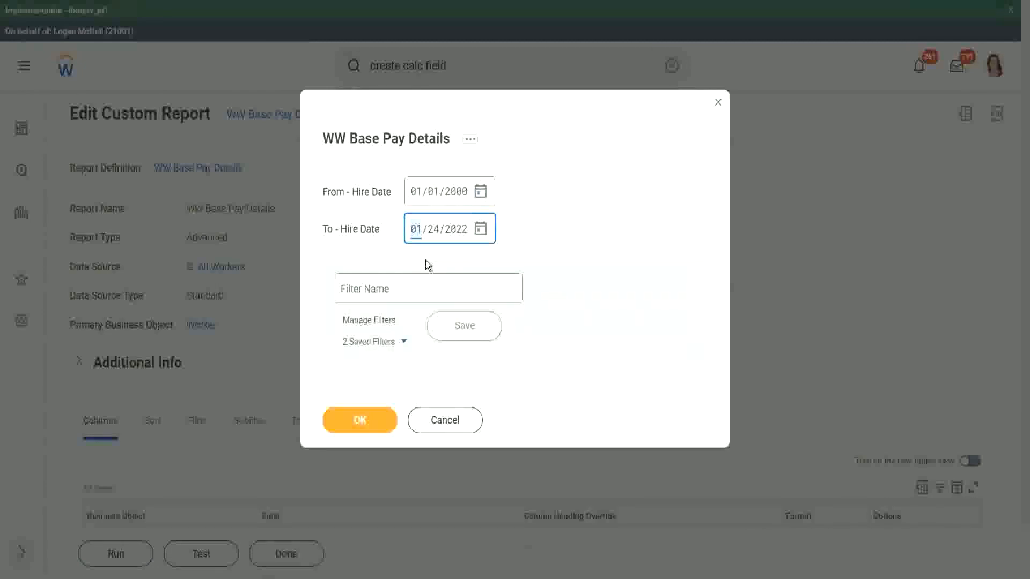
pyautogui.write('12/31/2000')
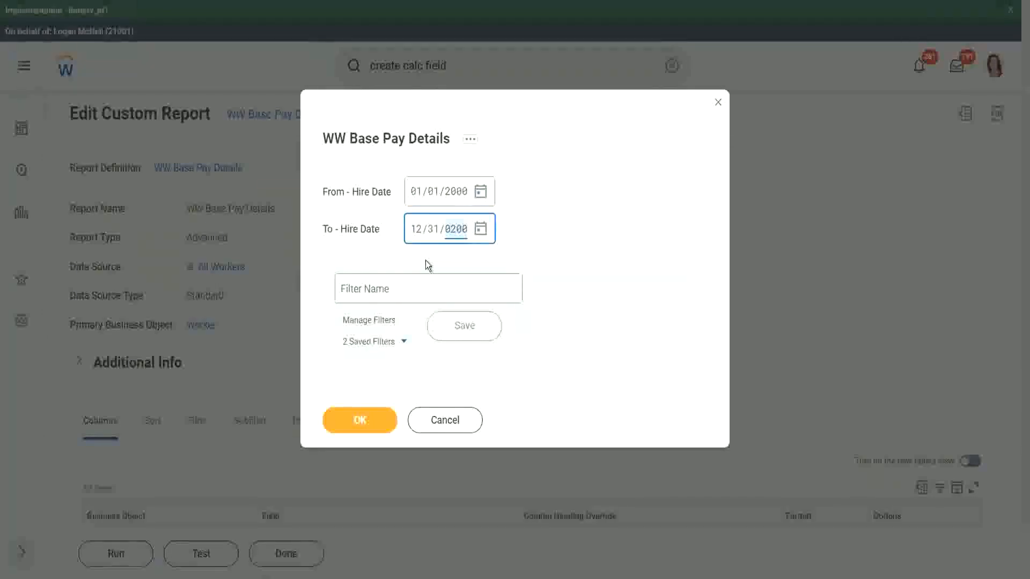
# Step: Save the hire date range as a filter named 2000 and run the WW Base Pay Details report
pyautogui.click(396, 287)
pyautogui.write('2000')
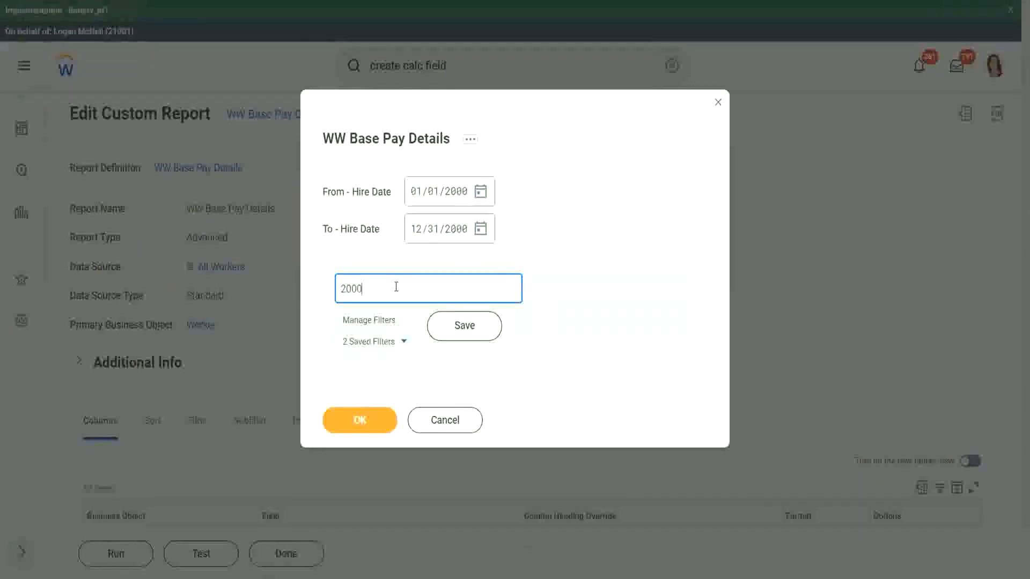
pyautogui.click(457, 323)
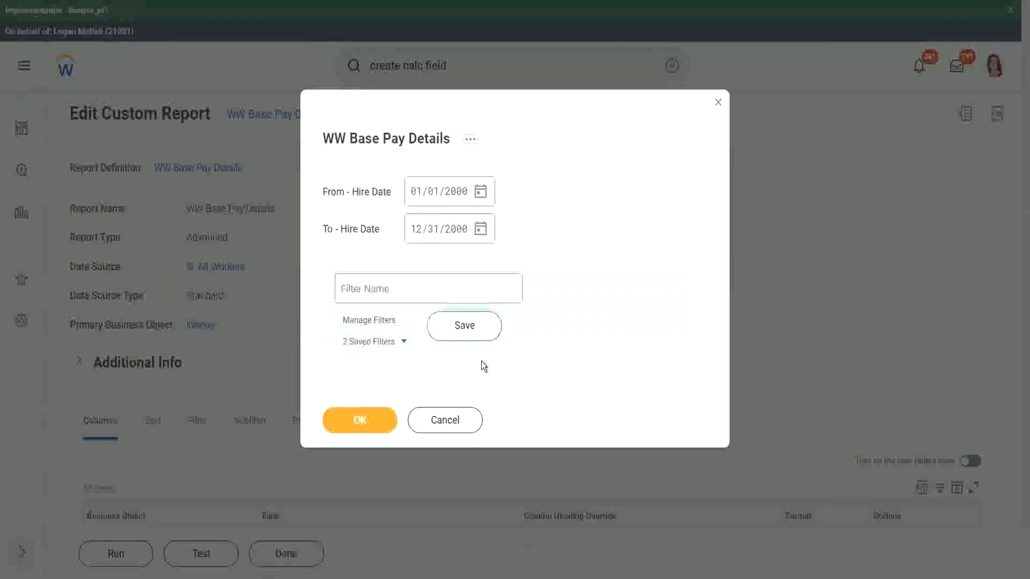
pyautogui.click(357, 424)
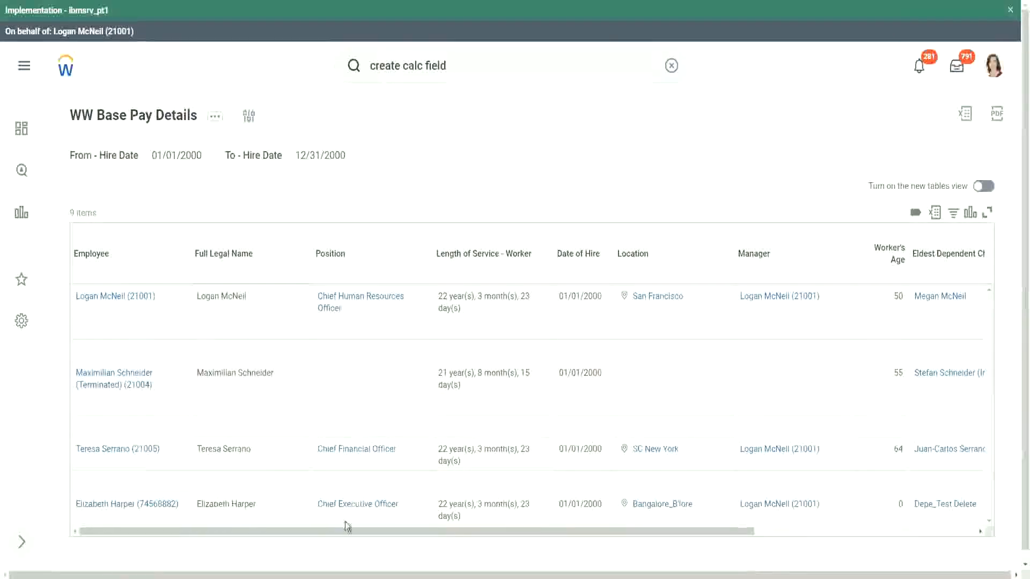
# Step: Compare the first worker's Age of the Eldest Dependent Child with that dependent's age in the Dependent's Age column
pyautogui.moveTo(340, 531); pyautogui.dragTo(588, 556)
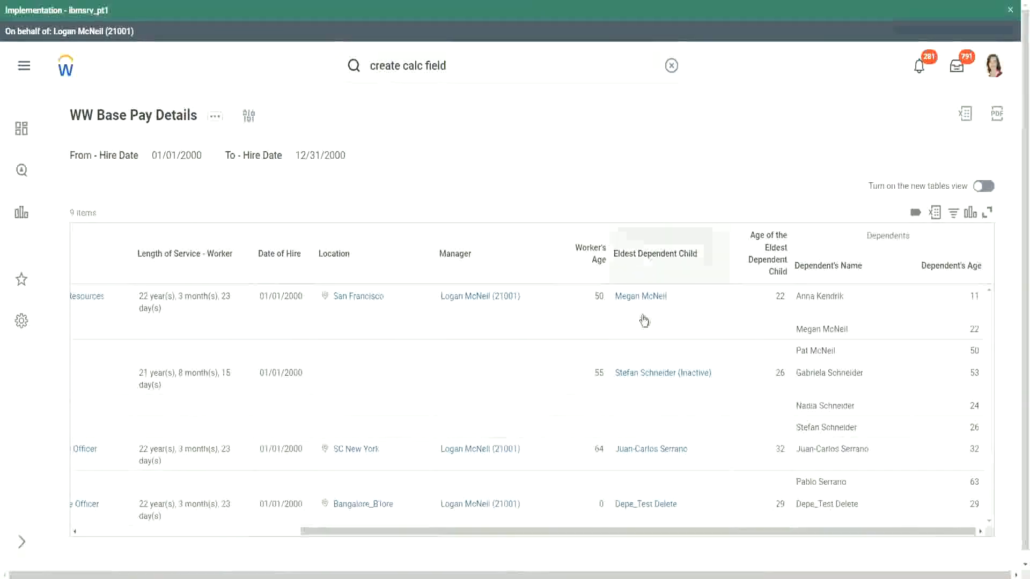
pyautogui.doubleClick(779, 296)
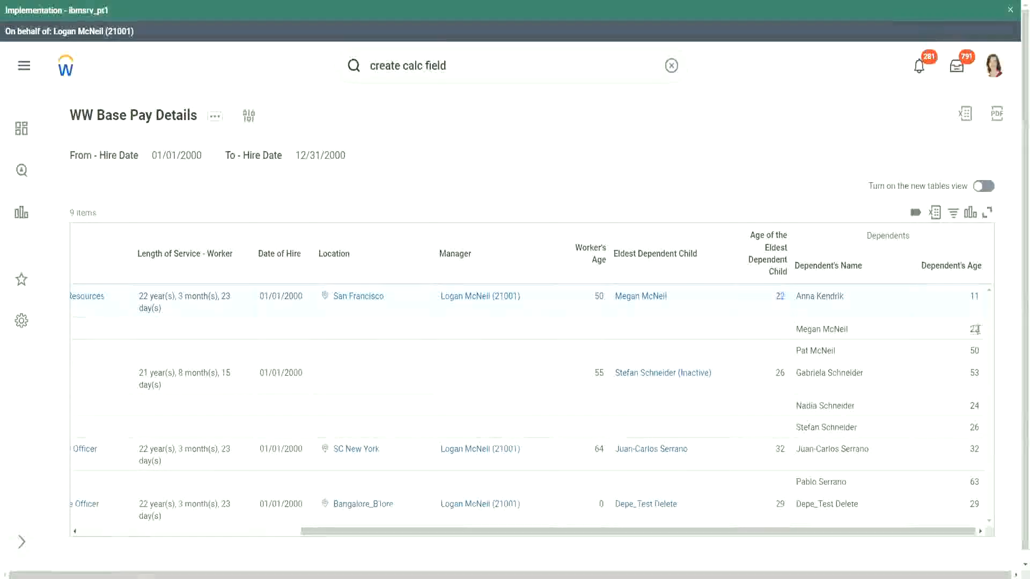
pyautogui.doubleClick(972, 329)
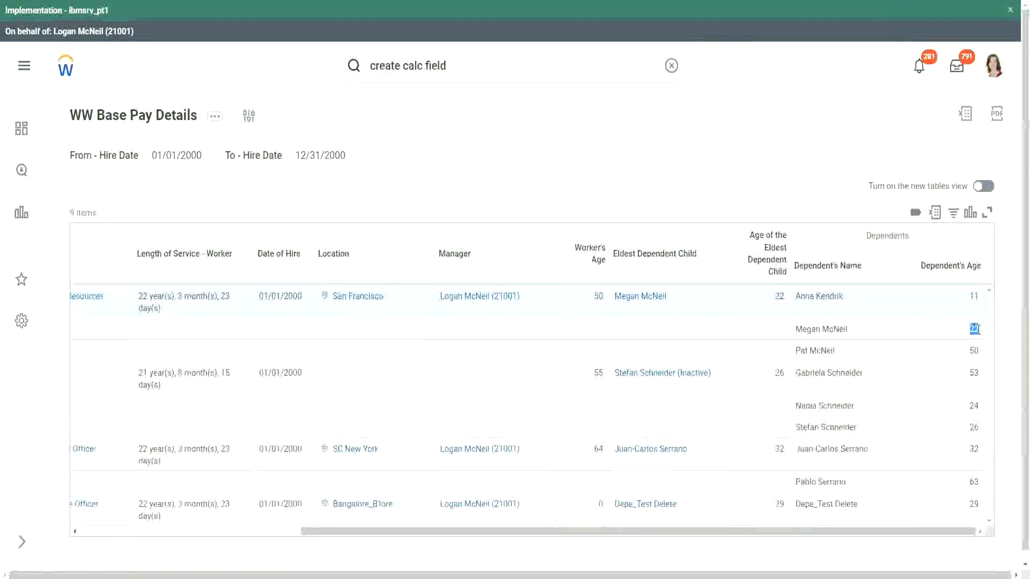
# Step: Check the Age of the Eldest Dependent Child values for the visible workers against the matching entries in the Dependent's Age column
pyautogui.doubleClick(779, 296)
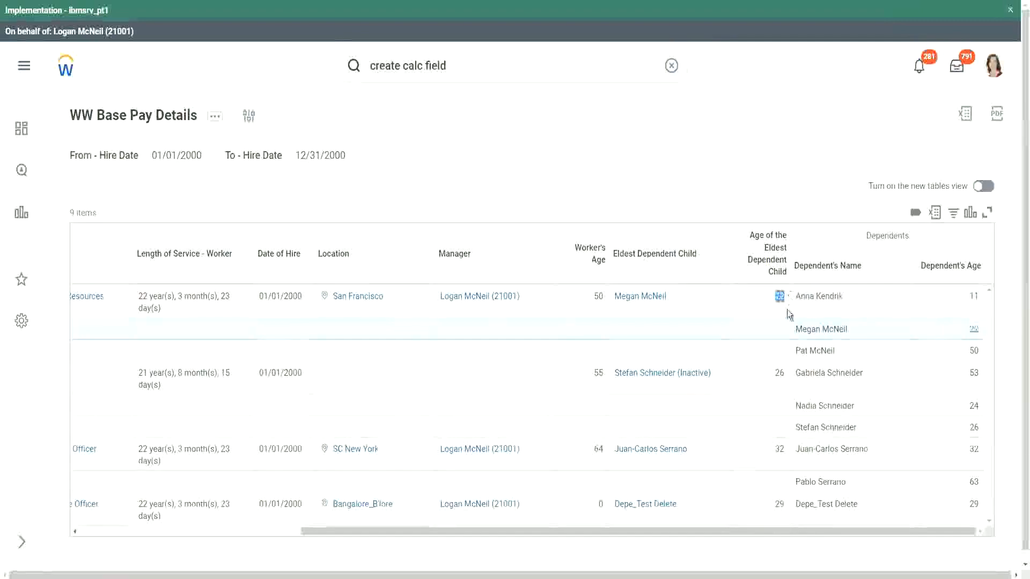
pyautogui.doubleClick(780, 373)
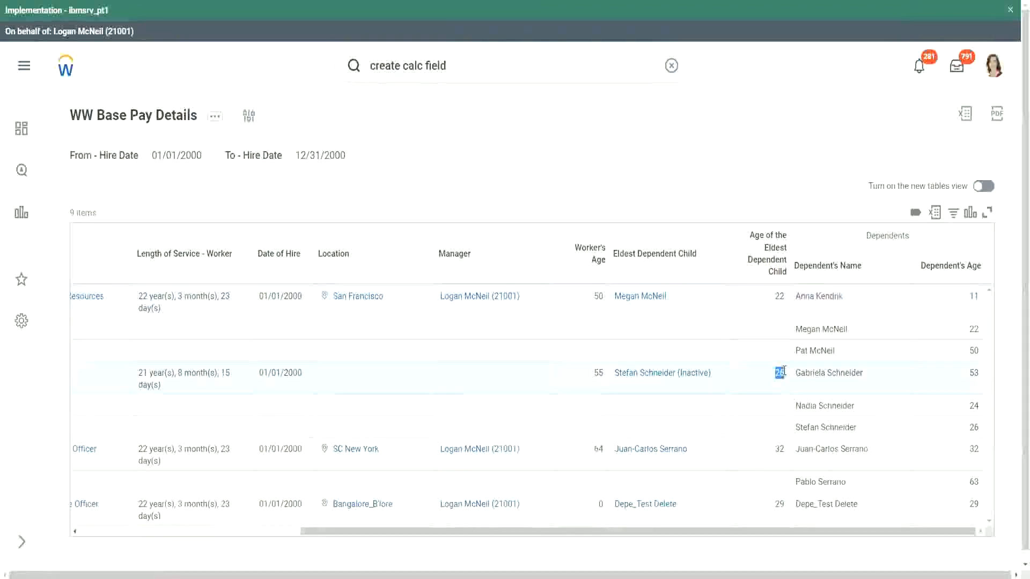
pyautogui.doubleClick(779, 449)
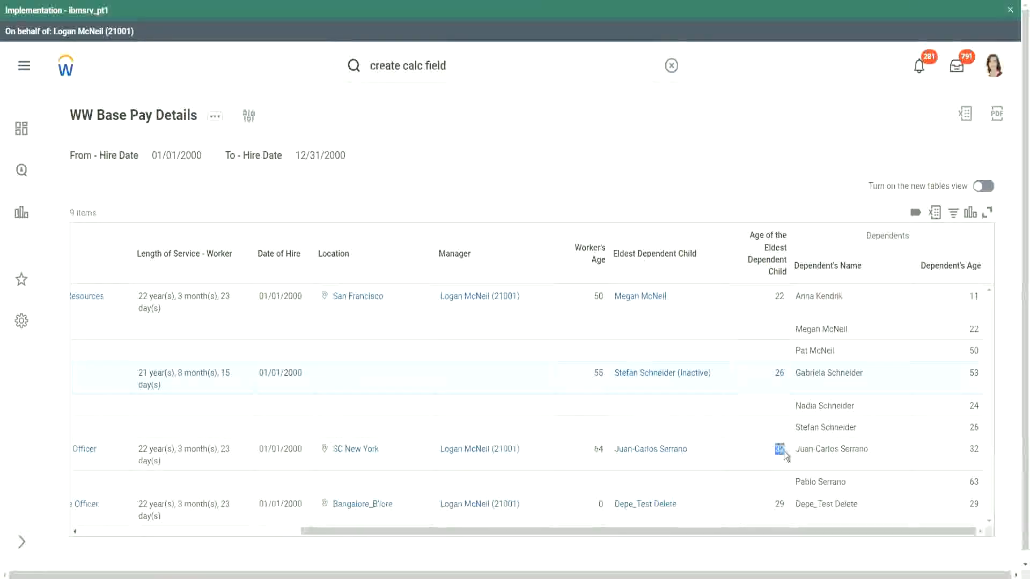
pyautogui.doubleClick(973, 450)
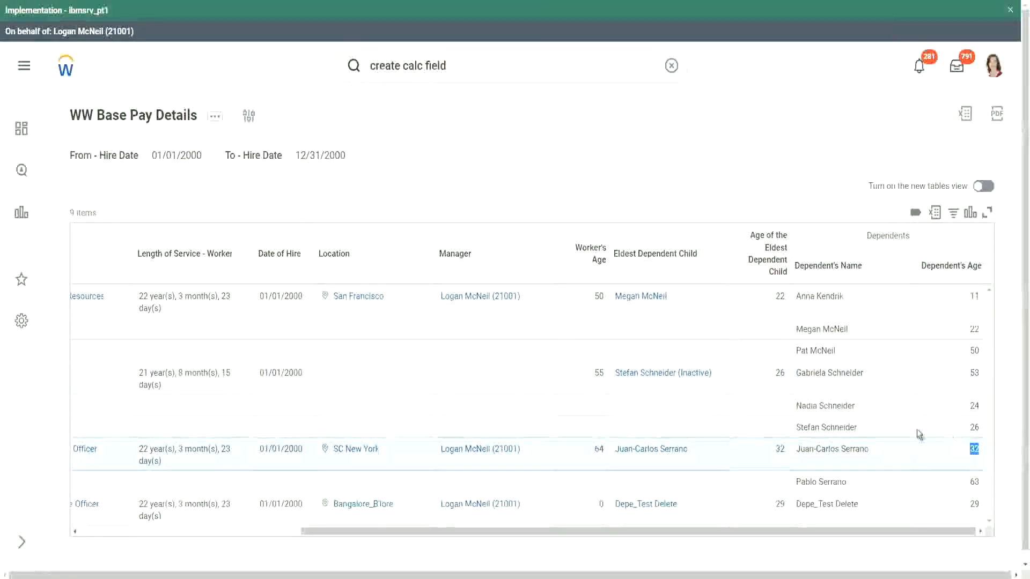
pyautogui.doubleClick(779, 505)
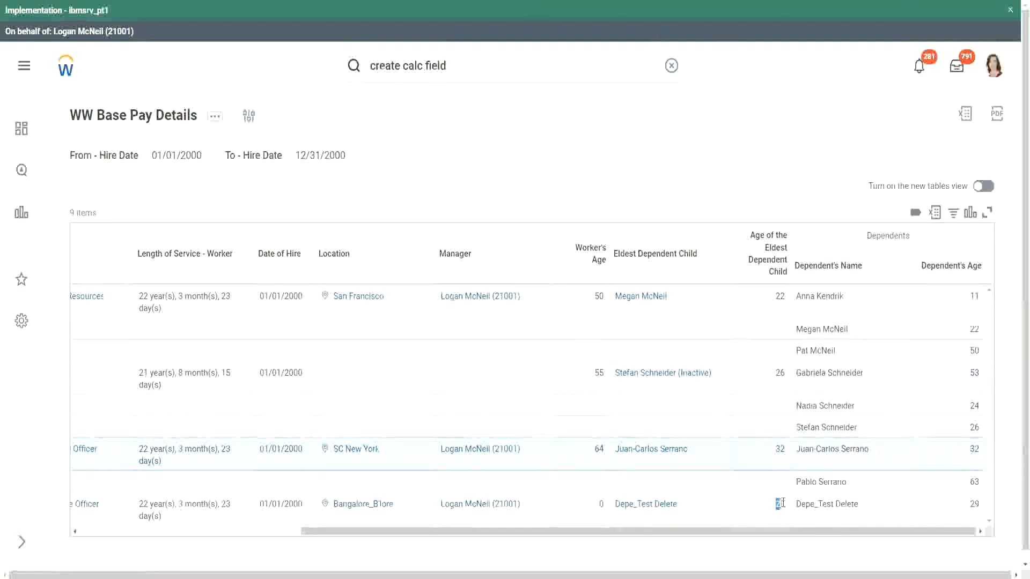
pyautogui.doubleClick(975, 505)
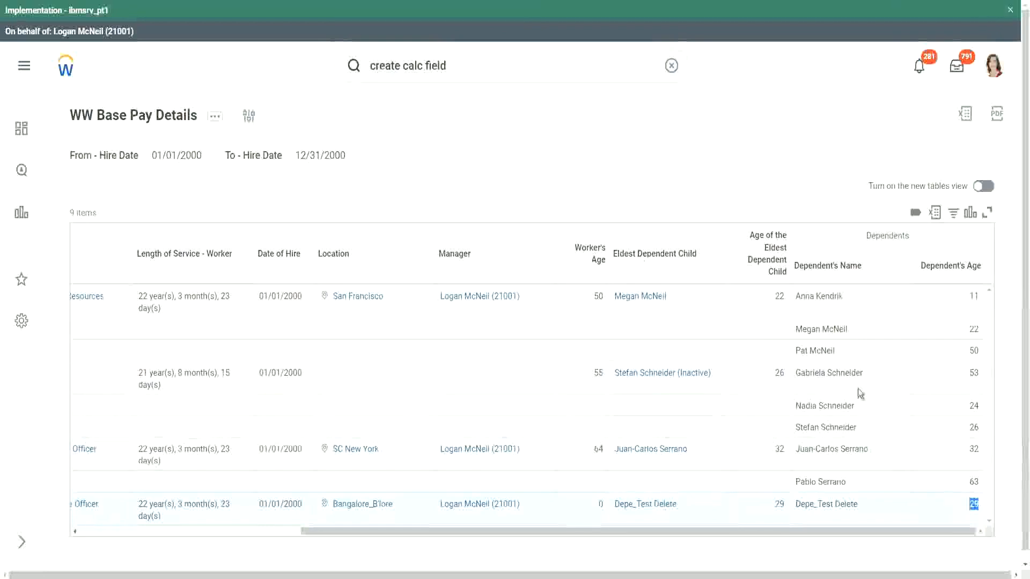
pyautogui.click(774, 160)
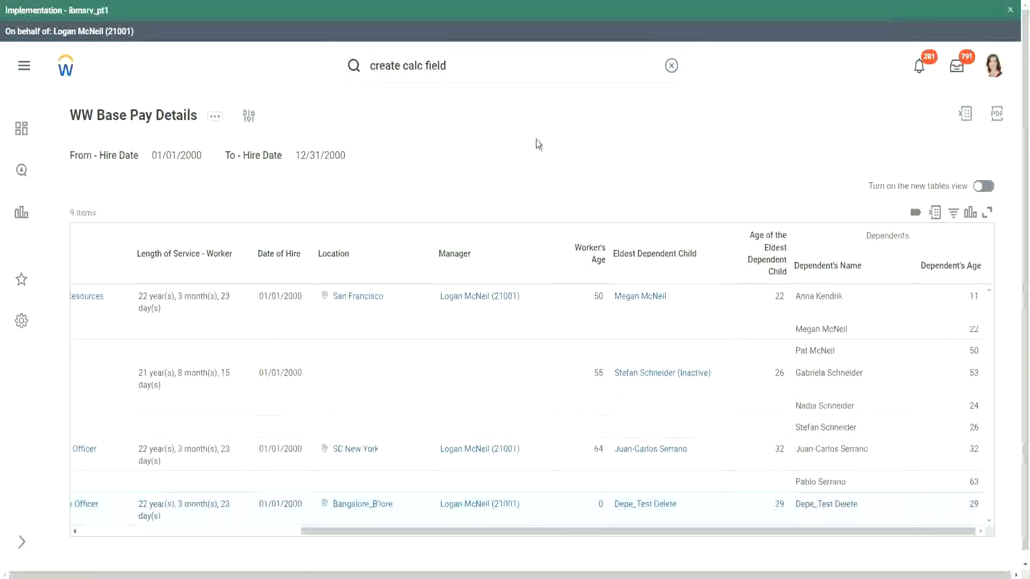
# Step: Open the WW Base Pay Details report definition for editing and show its instance filter conditions
pyautogui.click(216, 118)
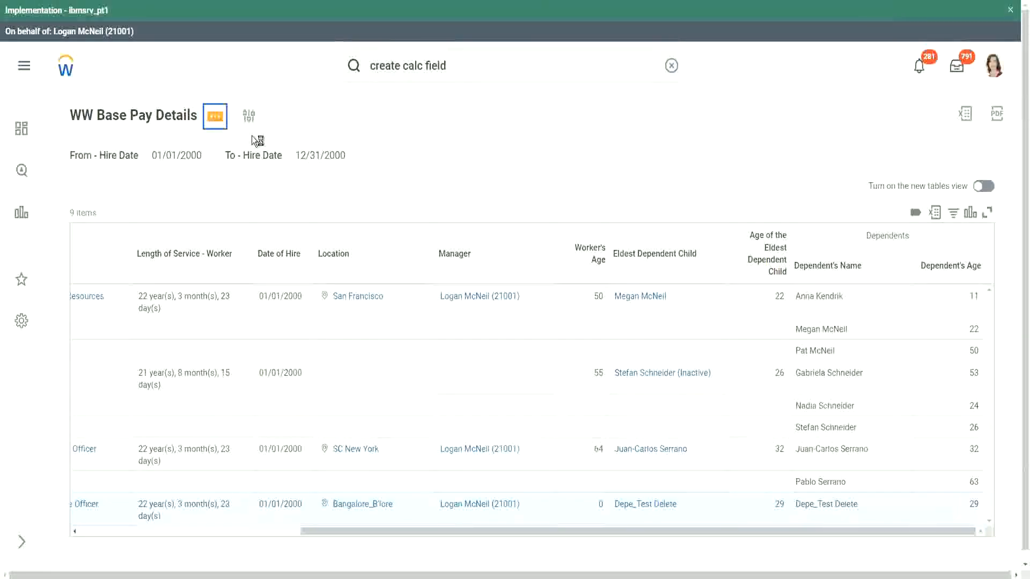
pyautogui.moveTo(310, 174)
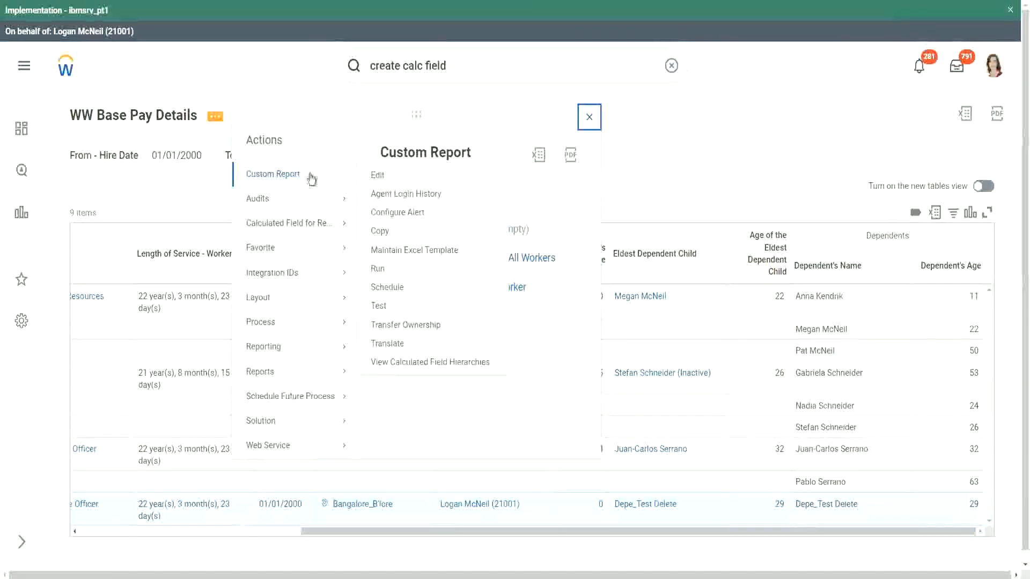
pyautogui.click(378, 176)
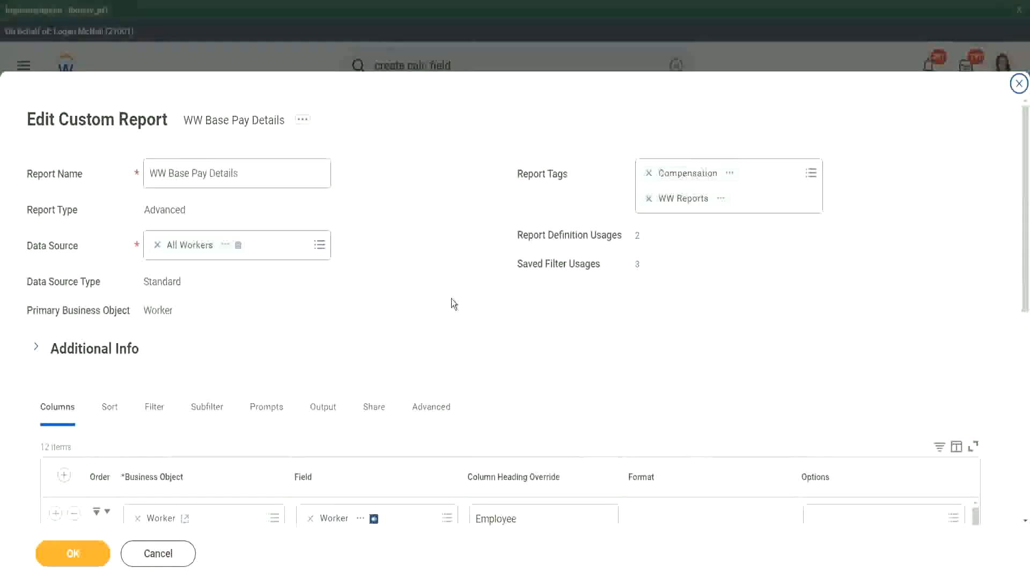
pyautogui.scroll(-3, 469, 276)
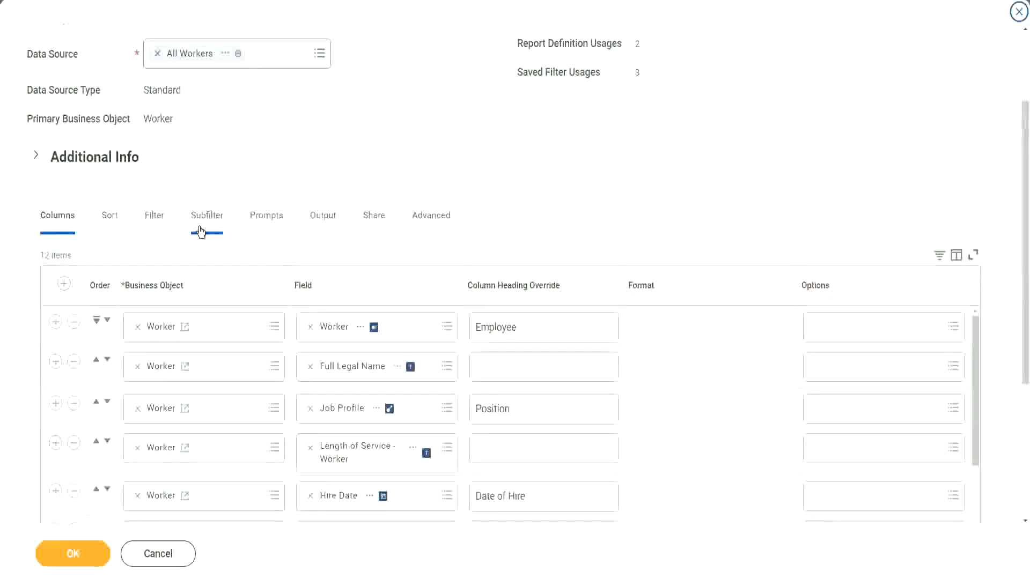
pyautogui.click(156, 217)
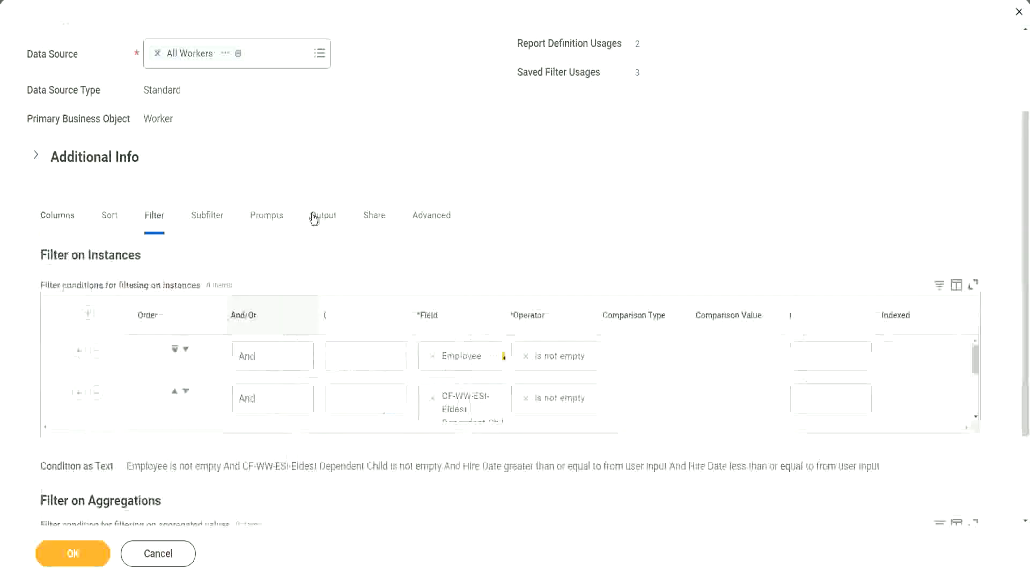
# Step: Add an And filter condition on CF-WW-LRV-Age of the eldest Dependent Child directly after the CF-WW-ESI-Eldest Dependent Child condition
pyautogui.click(55, 394)
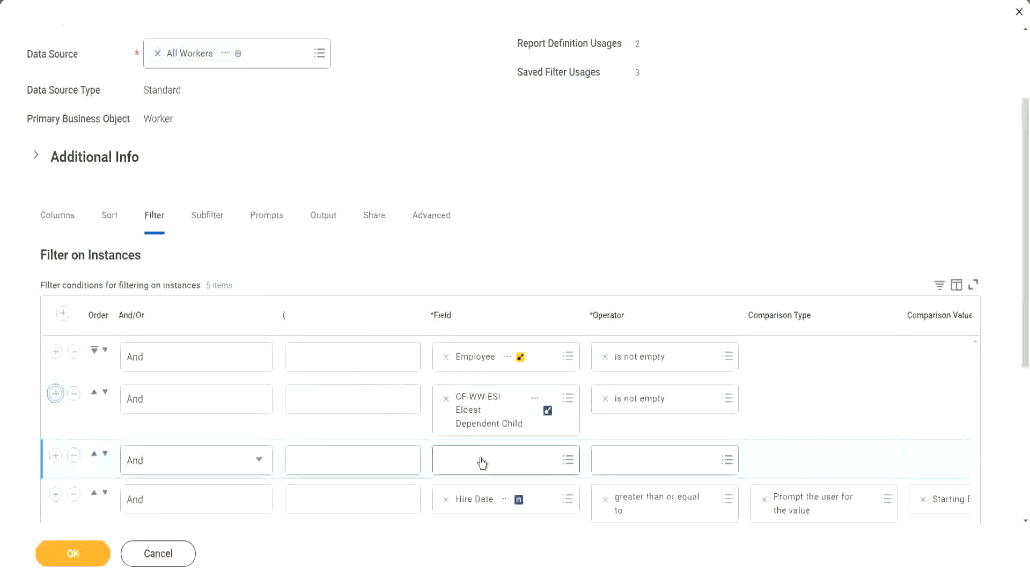
pyautogui.click(483, 459)
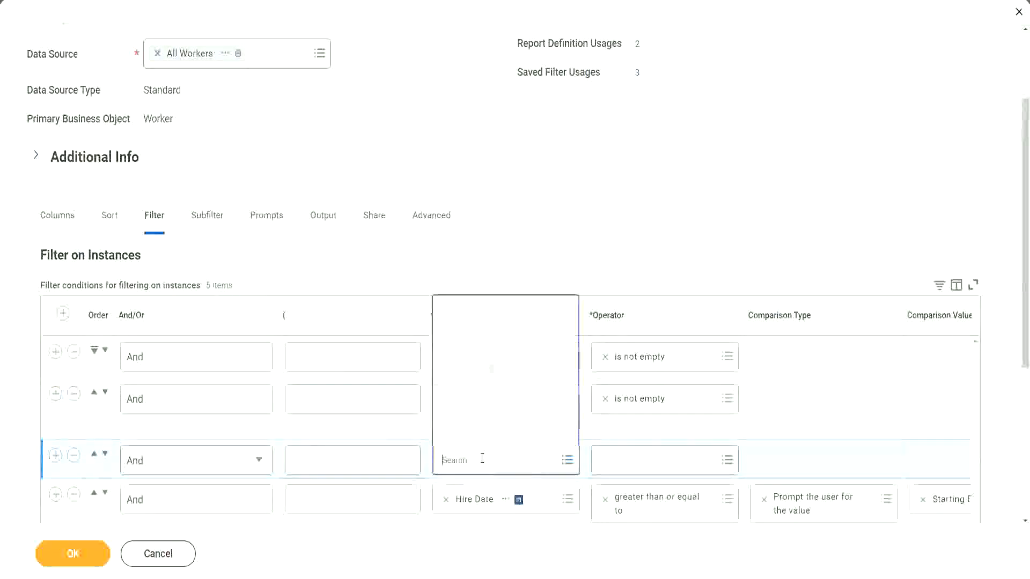
pyautogui.click(502, 310)
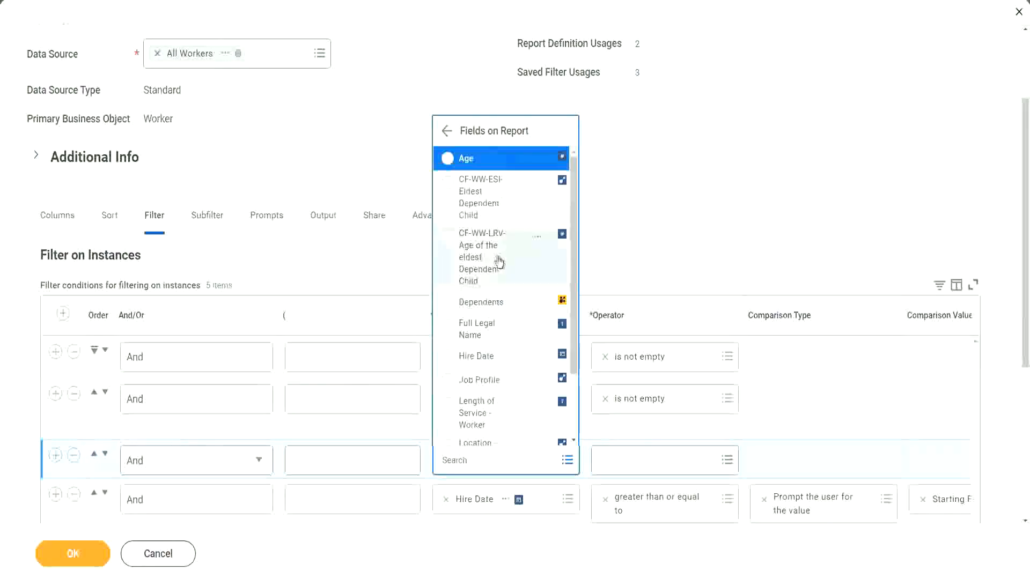
pyautogui.click(466, 253)
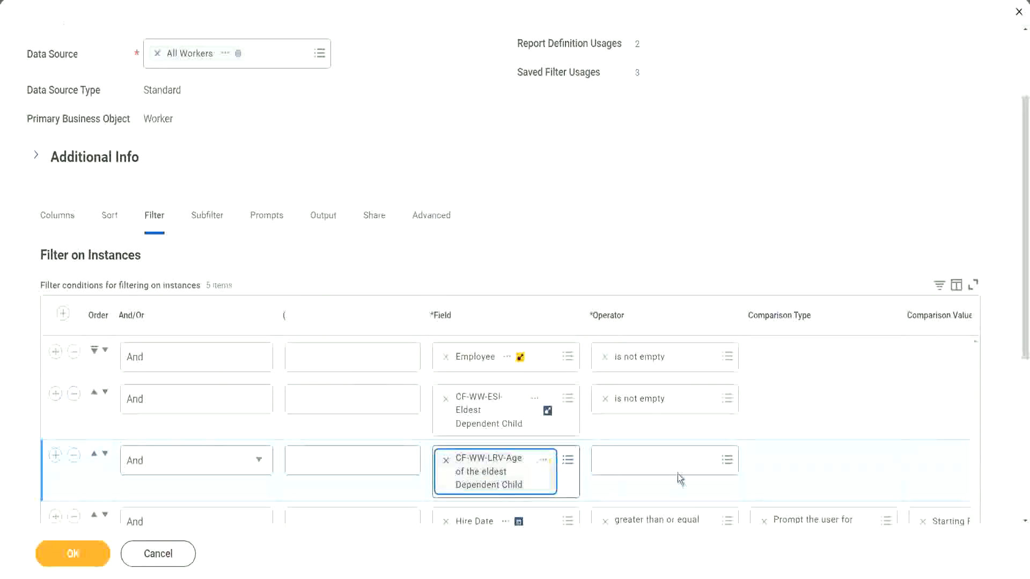
# Step: Set the new age condition to less than or equal to a specified value of 30 and save the report definition
pyautogui.click(669, 459)
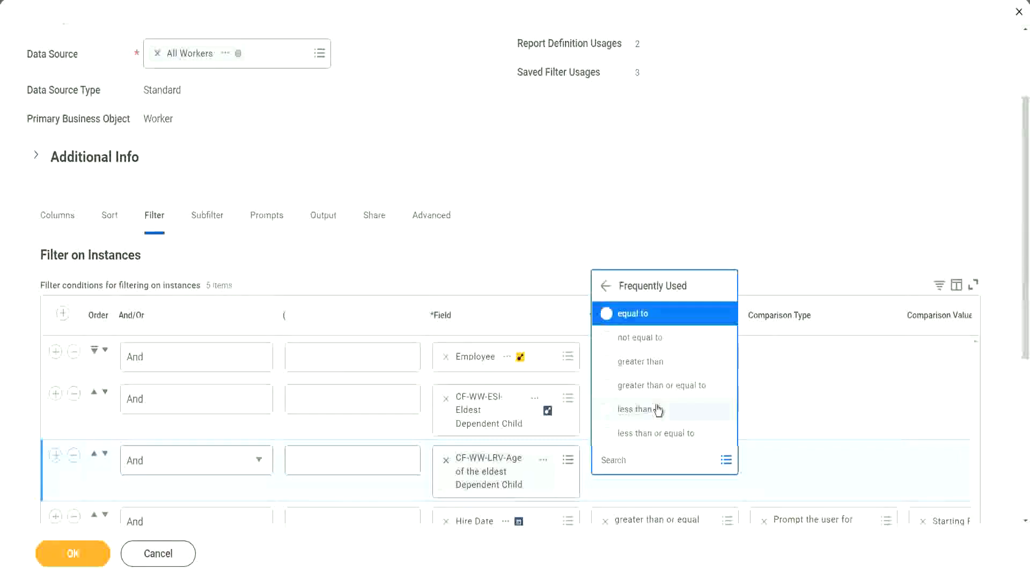
pyautogui.click(663, 434)
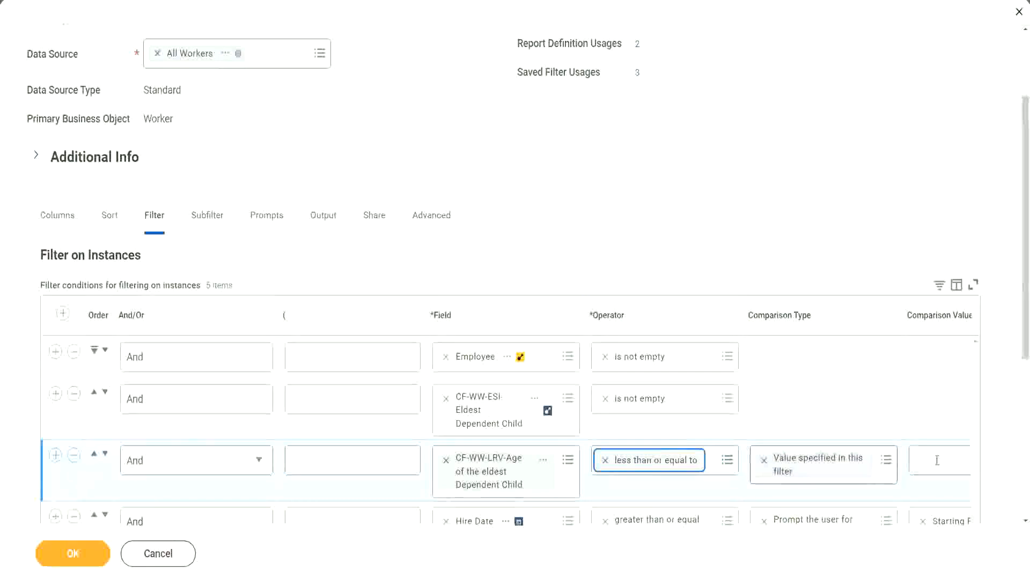
pyautogui.scroll(-2, 548, 488)
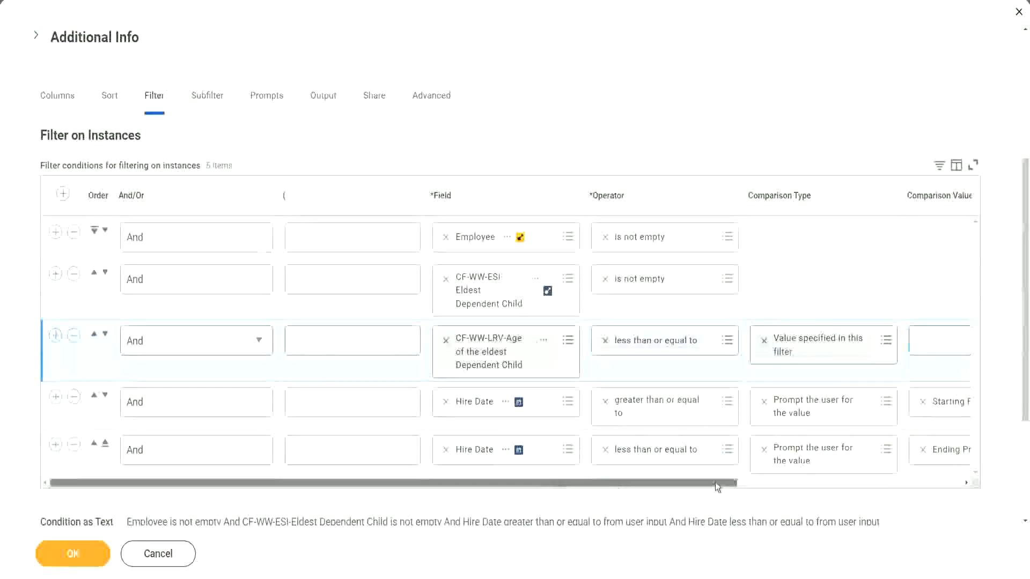
pyautogui.moveTo(716, 483); pyautogui.dragTo(836, 451)
pyautogui.click(757, 339)
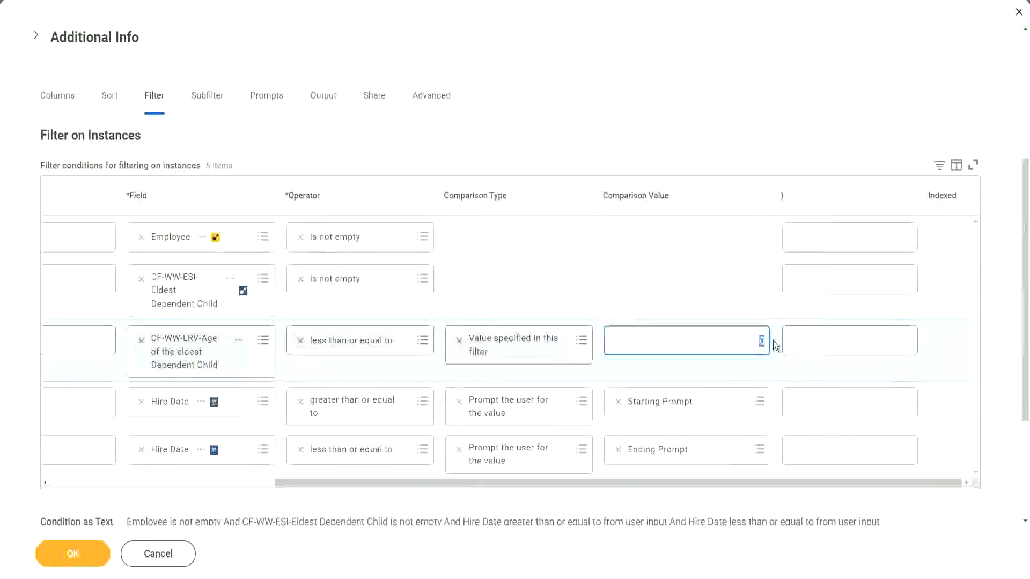
pyautogui.write('30')
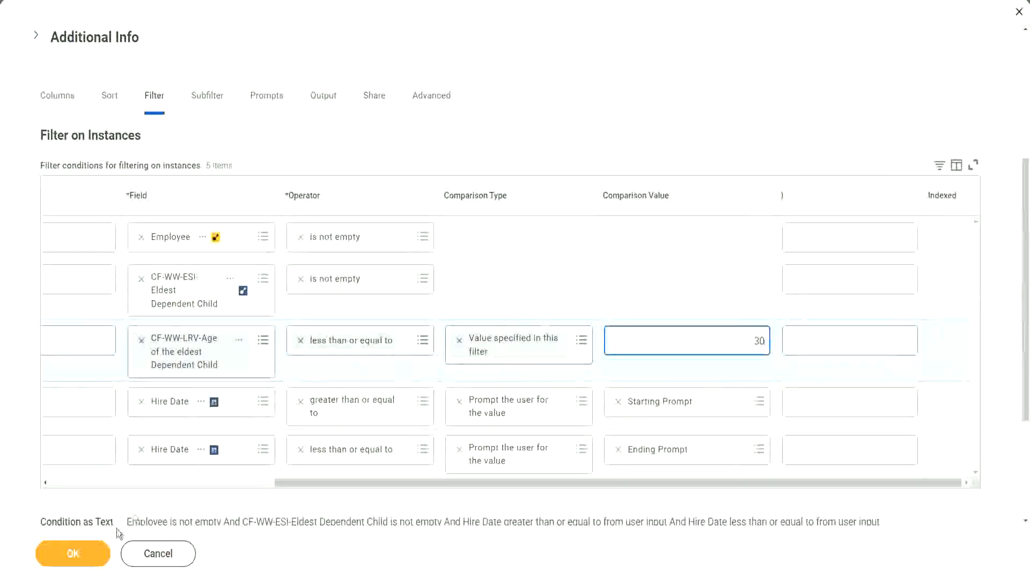
pyautogui.click(73, 570)
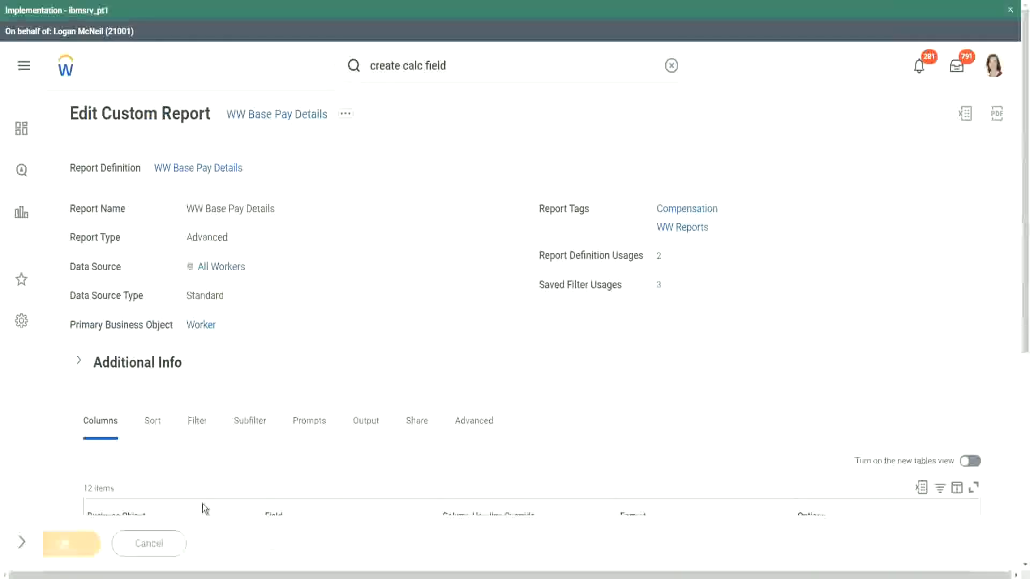
# Step: Run the report using the saved filter for hire dates 01/01/2000 to 12/31/2000
pyautogui.click(110, 546)
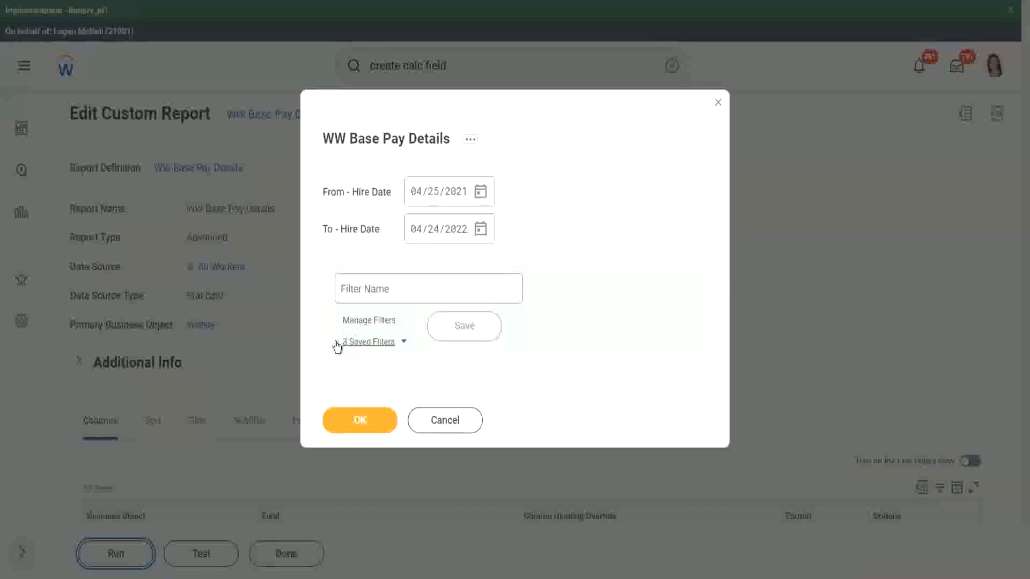
pyautogui.click(404, 343)
pyautogui.click(403, 397)
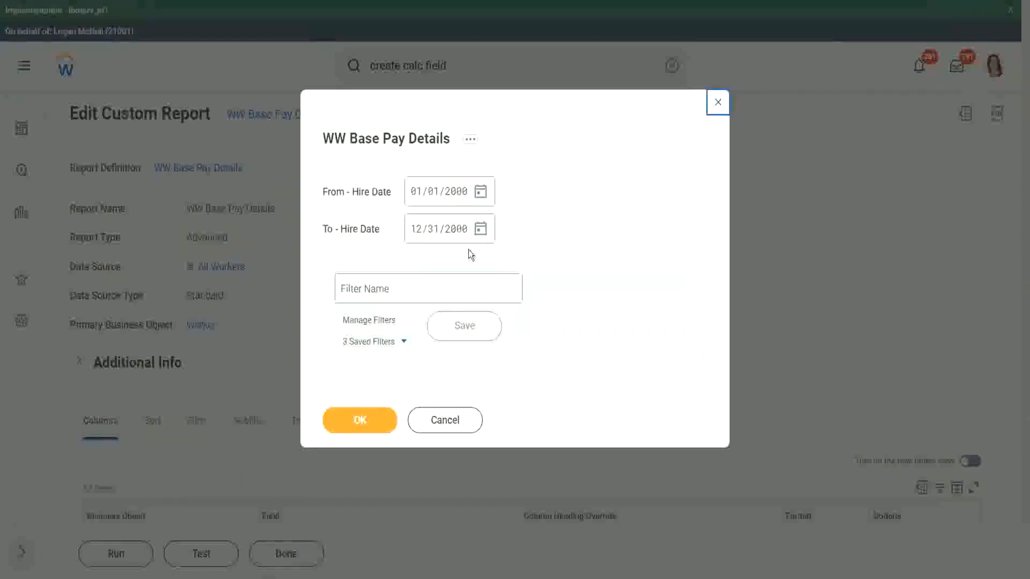
pyautogui.click(358, 424)
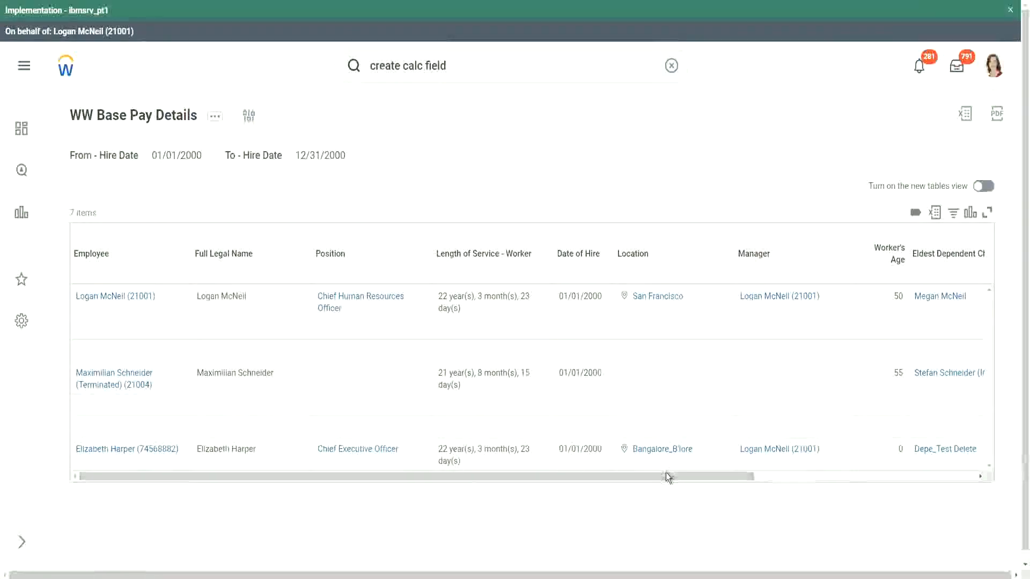
# Step: Check in the rerun report that the Age of the Eldest Dependent Child values respect the limit of 30
pyautogui.moveTo(666, 476); pyautogui.dragTo(878, 482)
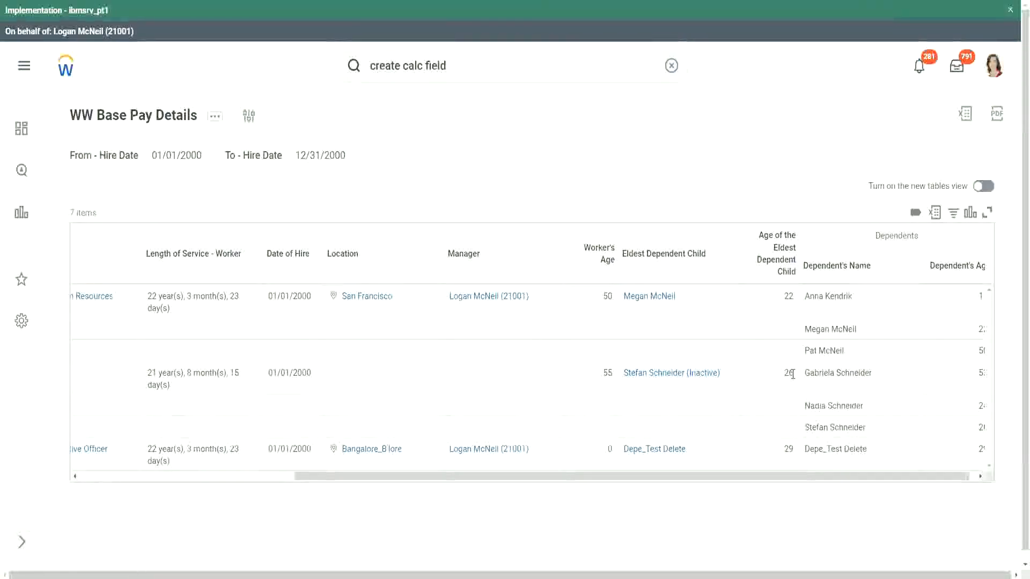
pyautogui.doubleClick(787, 449)
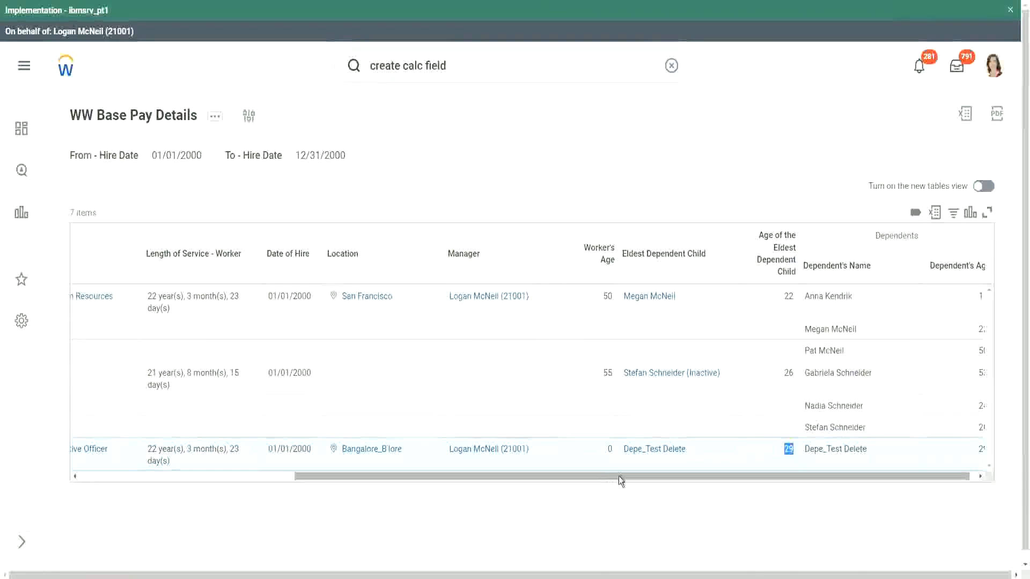
pyautogui.moveTo(619, 476); pyautogui.dragTo(295, 482)
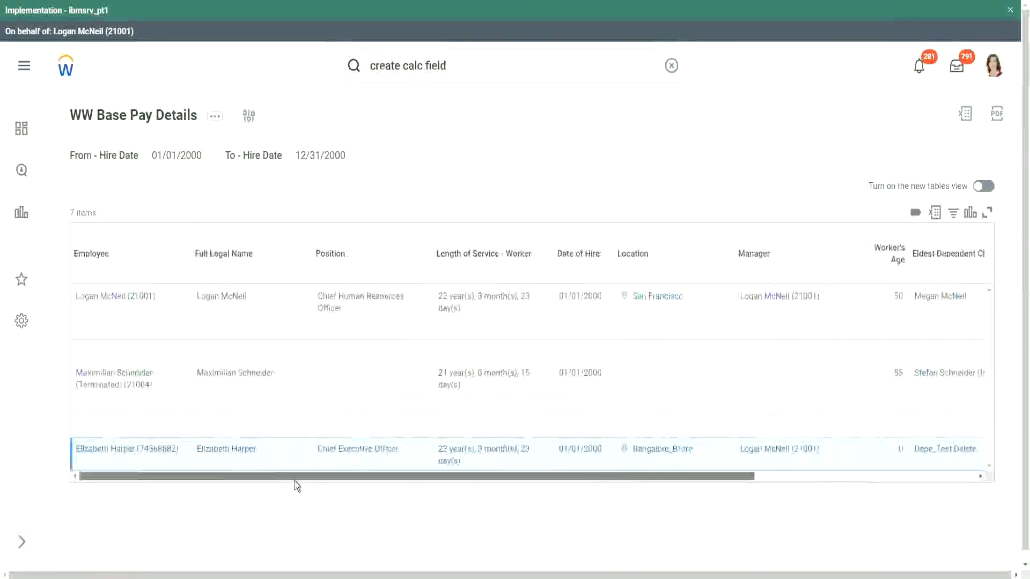